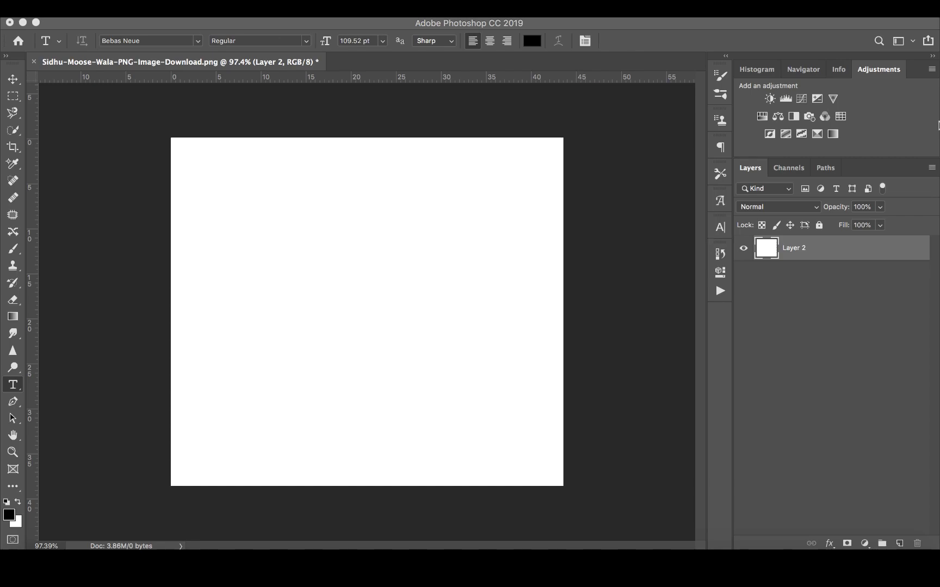
- Place the downloaded turbaned-man portrait PNG on the canvas, shifted slightly down and right
click(852, 544)
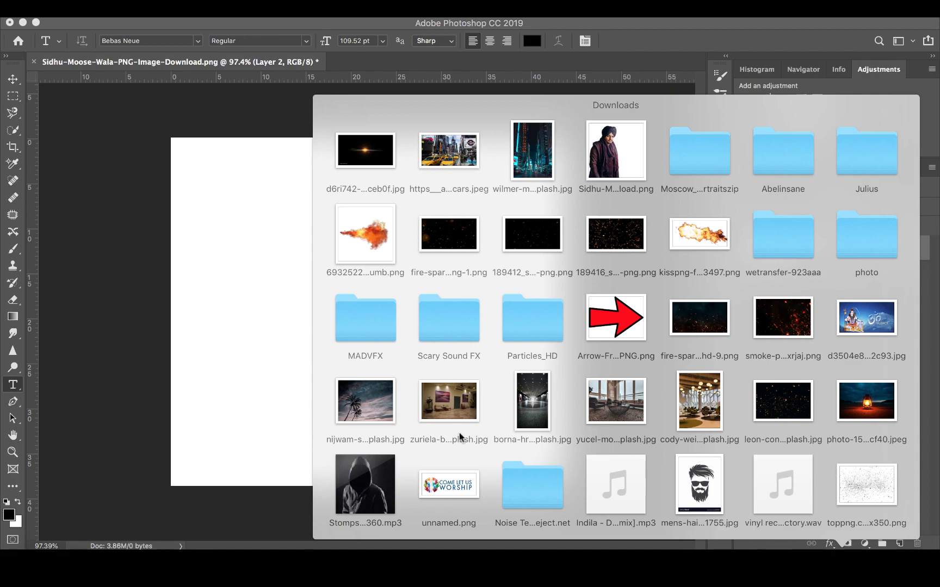
click(76, 291)
click(846, 544)
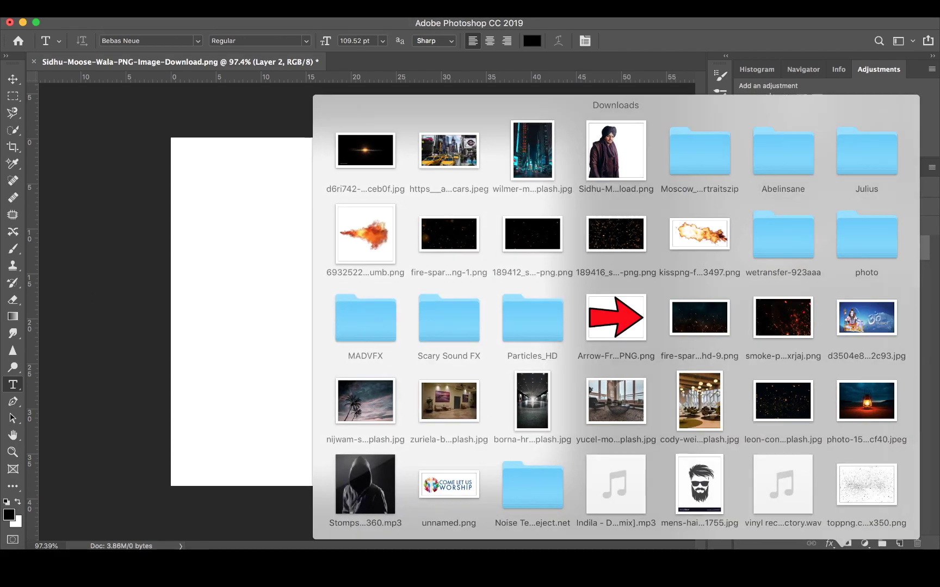
drag(640, 193, 343, 344)
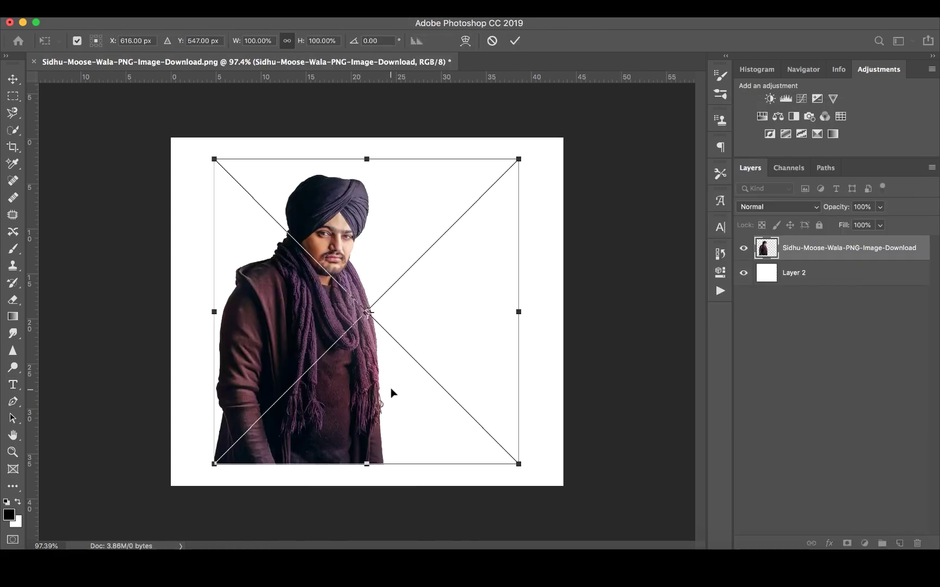
drag(391, 388, 427, 416)
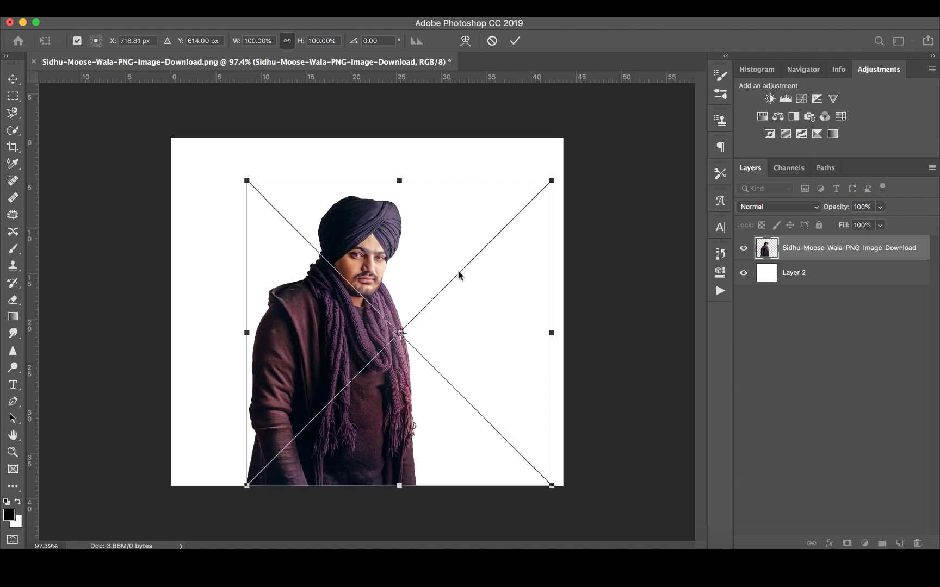
click(515, 40)
- Align the portrait's horizontal centre with the white background layer
click(13, 80)
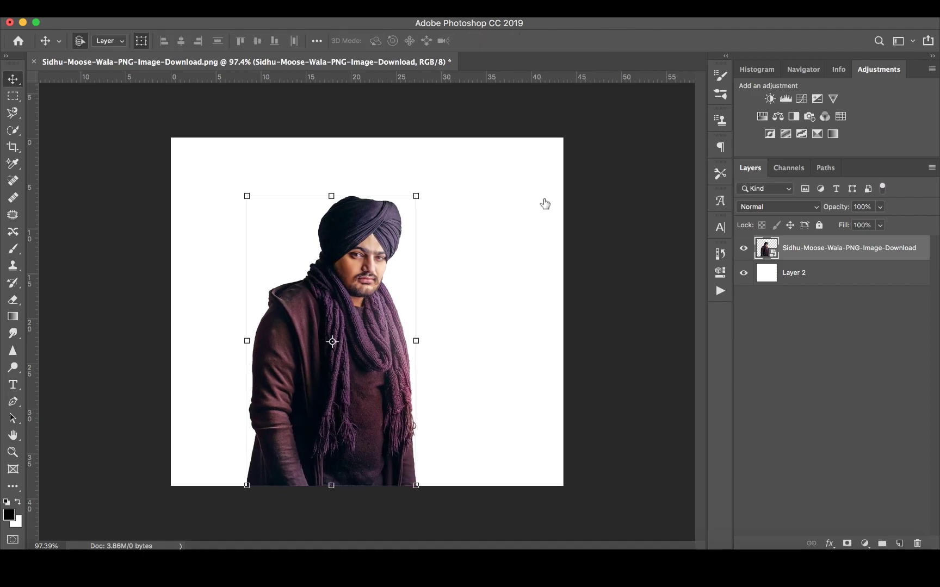
shift+click(857, 270)
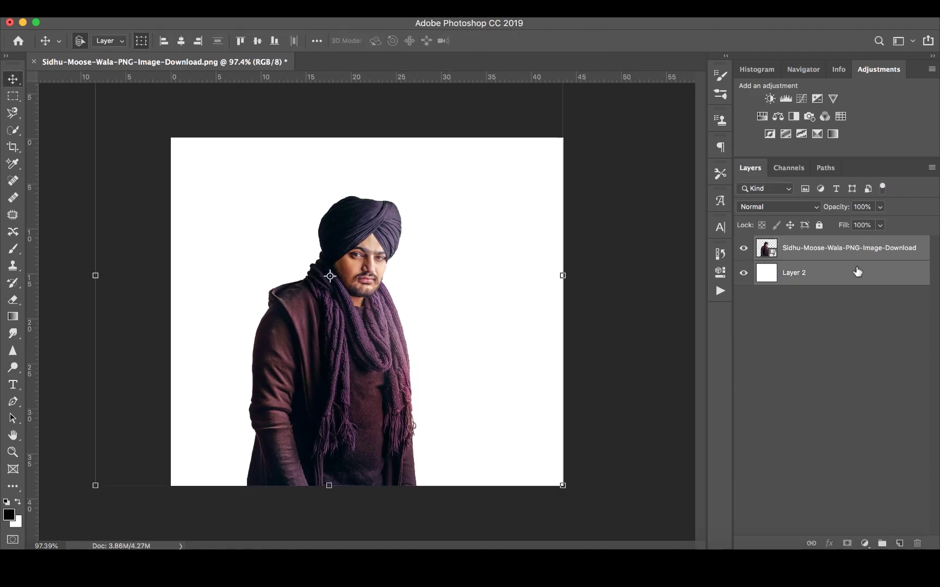
click(180, 43)
click(866, 363)
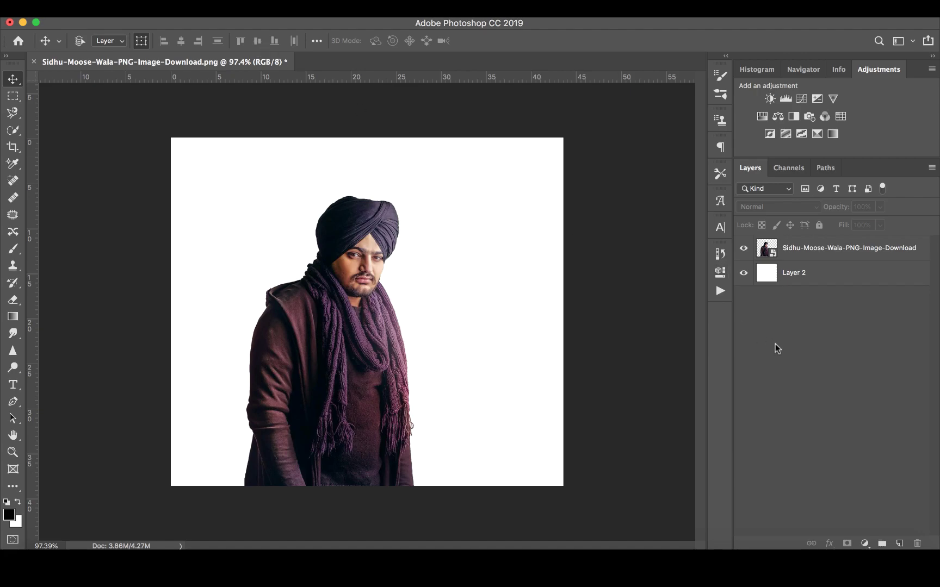
- Rename the portrait layer to 'Model'
click(860, 258)
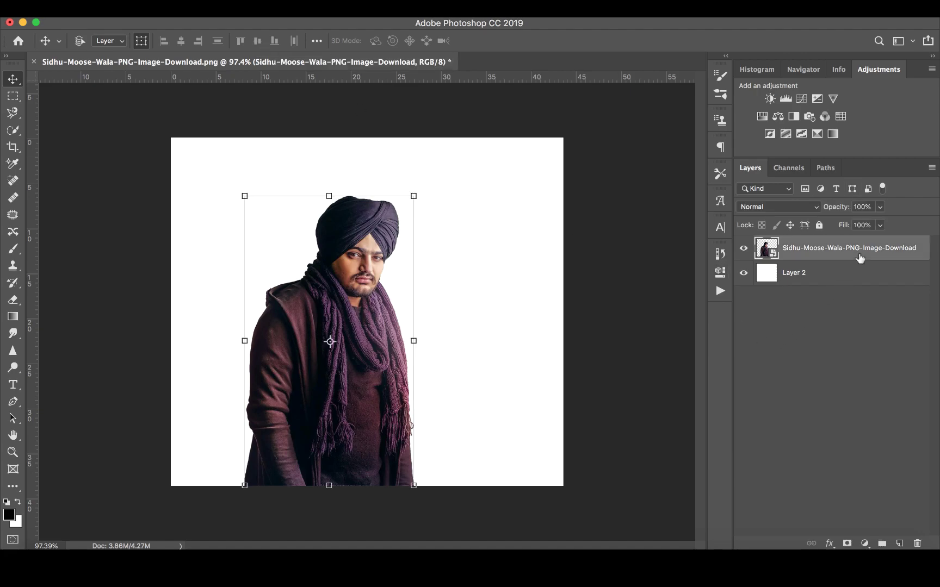
double_click(860, 255)
key(Escape)
key(o)
key(l)
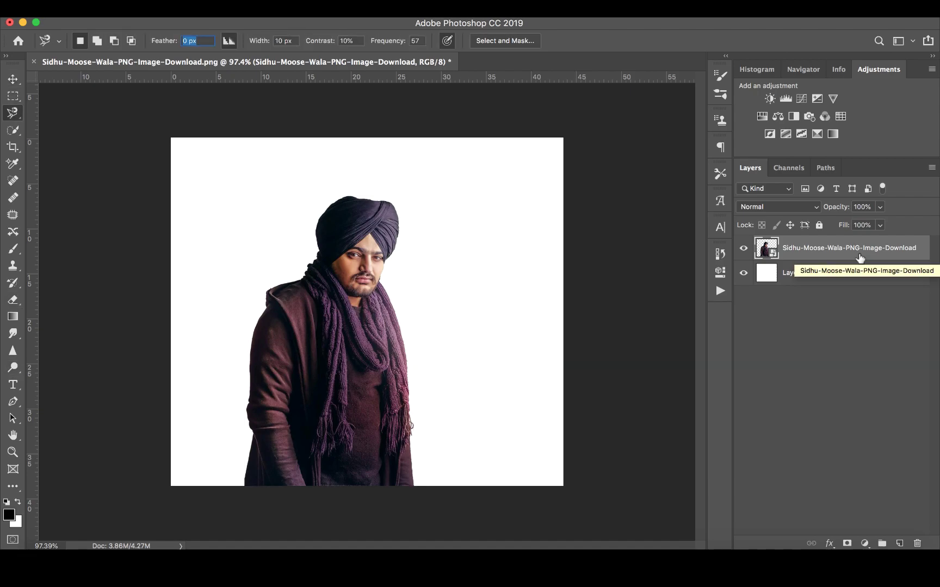
double_click(860, 258)
text(Mode)
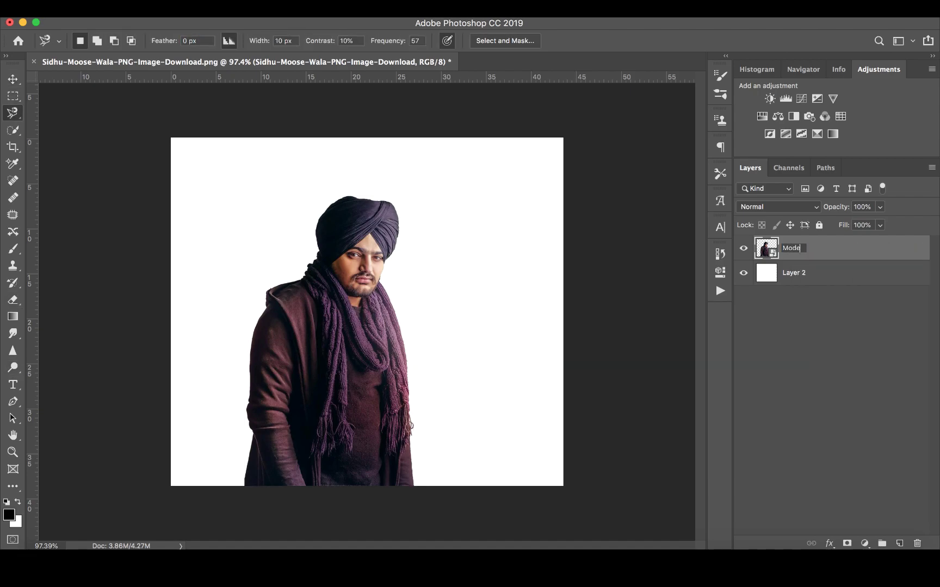
text(l)
key(Return)
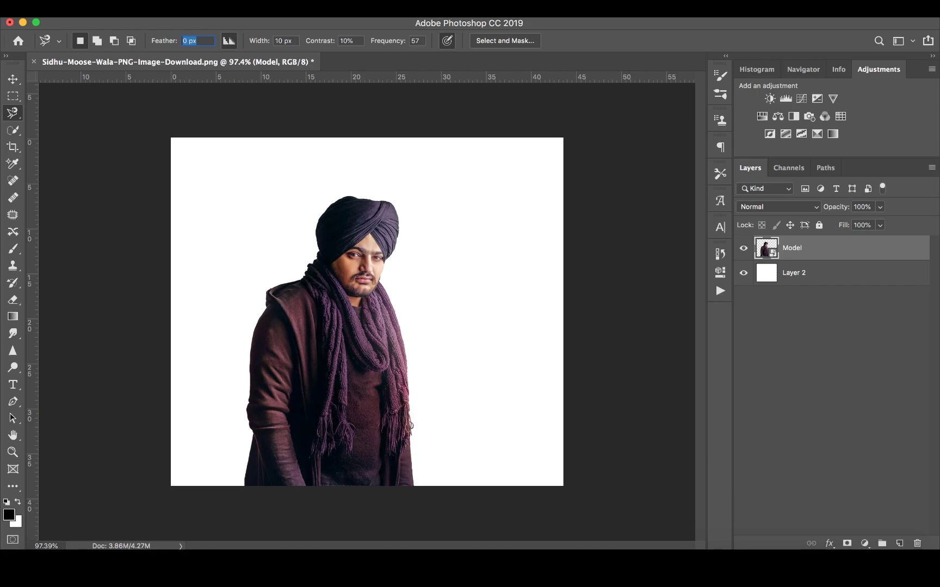
- Duplicate Model and give the copy a High Pass filter in Overlay blend mode
key(ctrl+j)
click(321, 8)
mouse_move(331, 274)
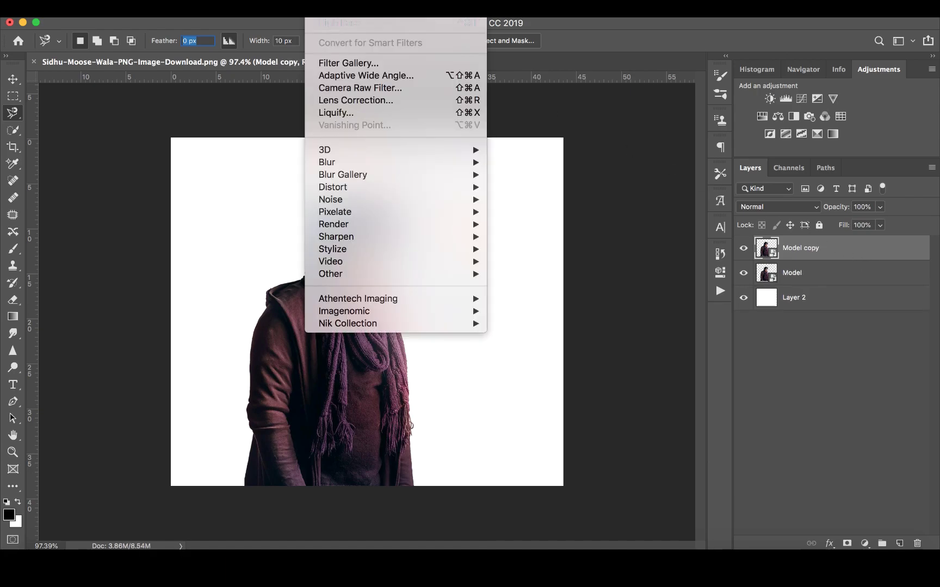
click(541, 283)
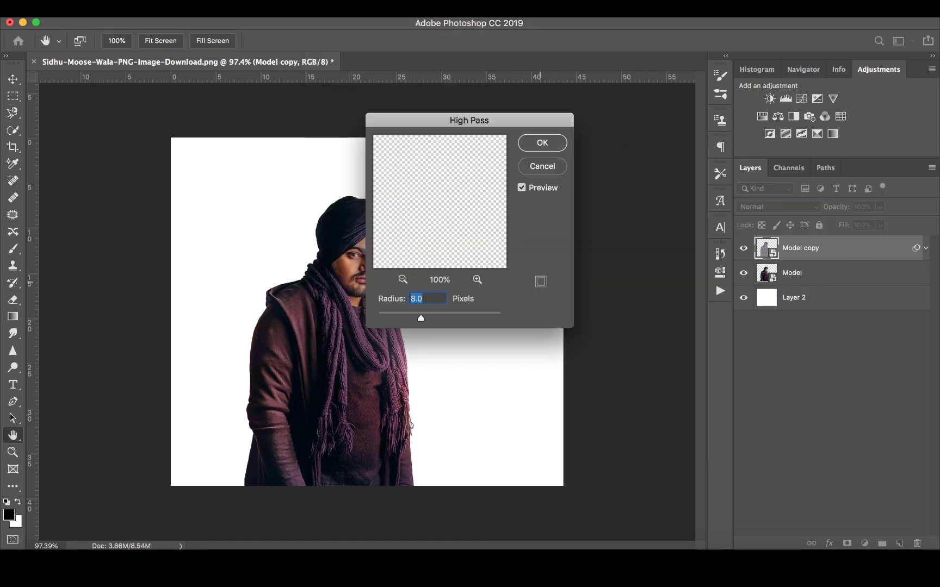
key(Return)
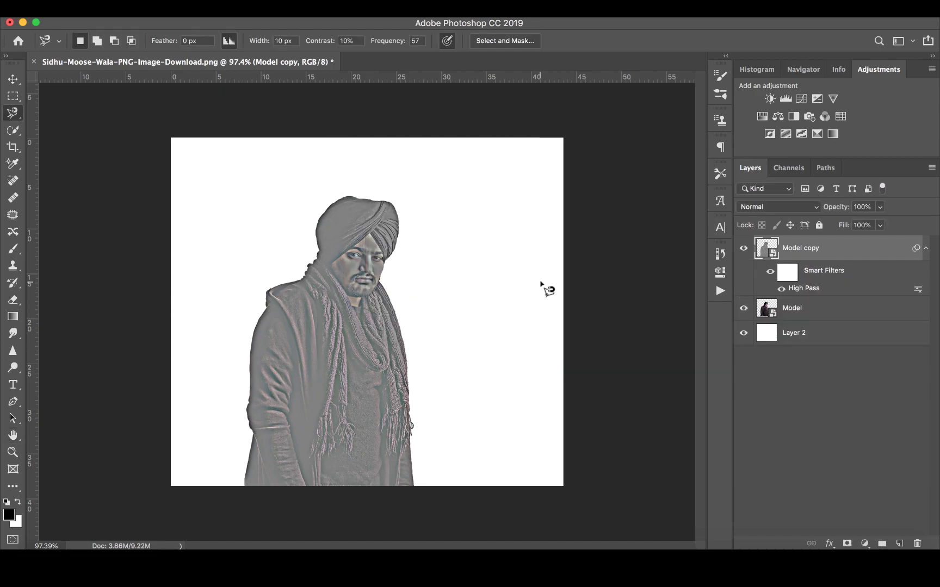
click(805, 211)
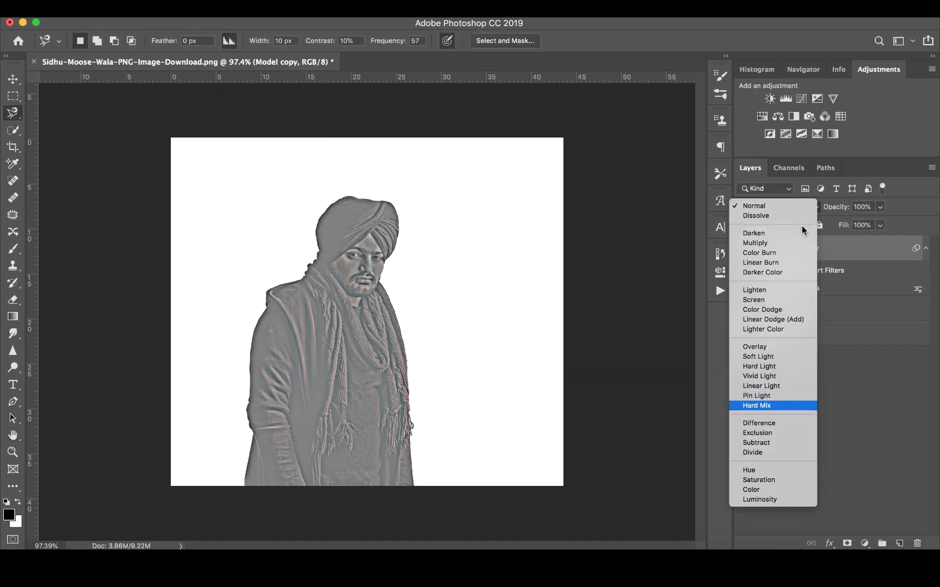
click(779, 342)
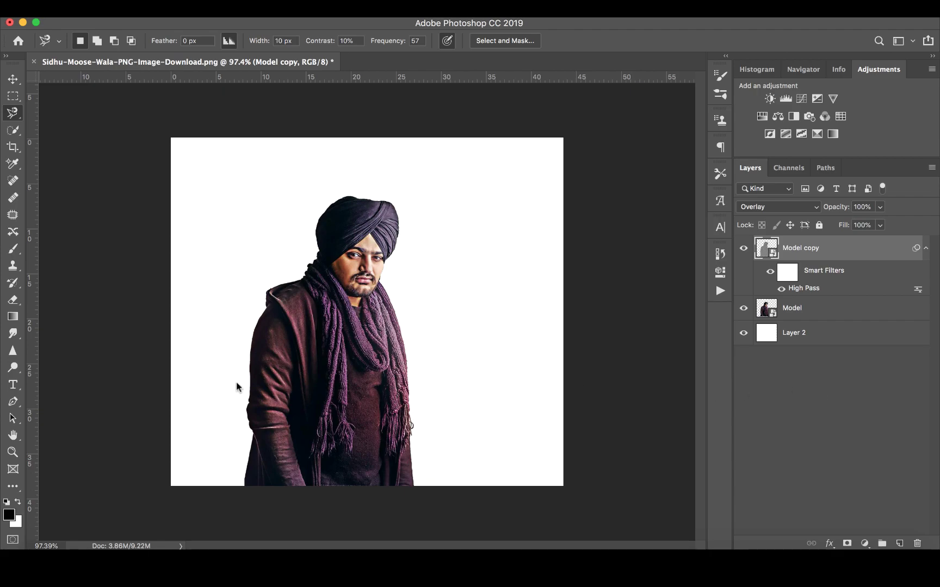
- Start a text layer on the lower portrait and replace the placeholder with 'BANDOOK'
key(t)
click(384, 385)
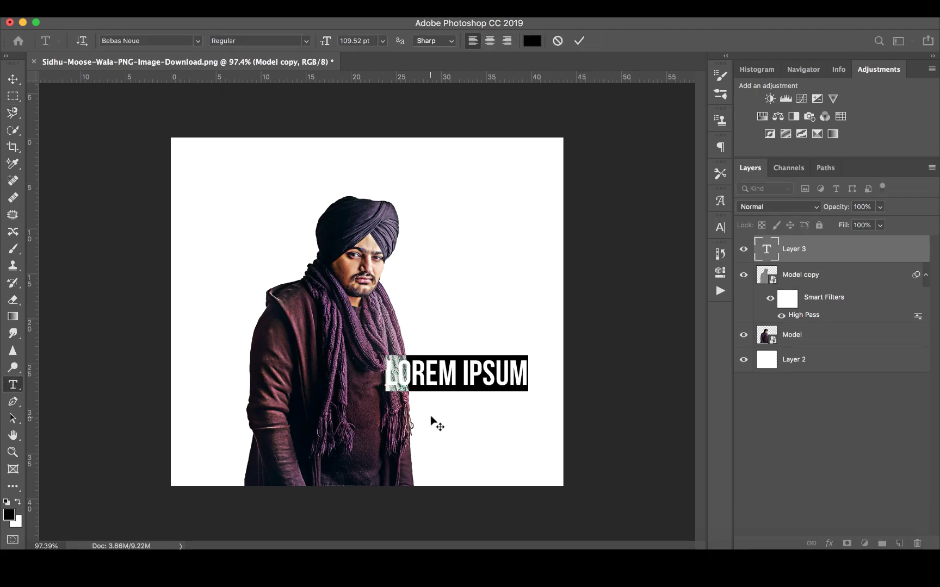
drag(429, 422, 420, 434)
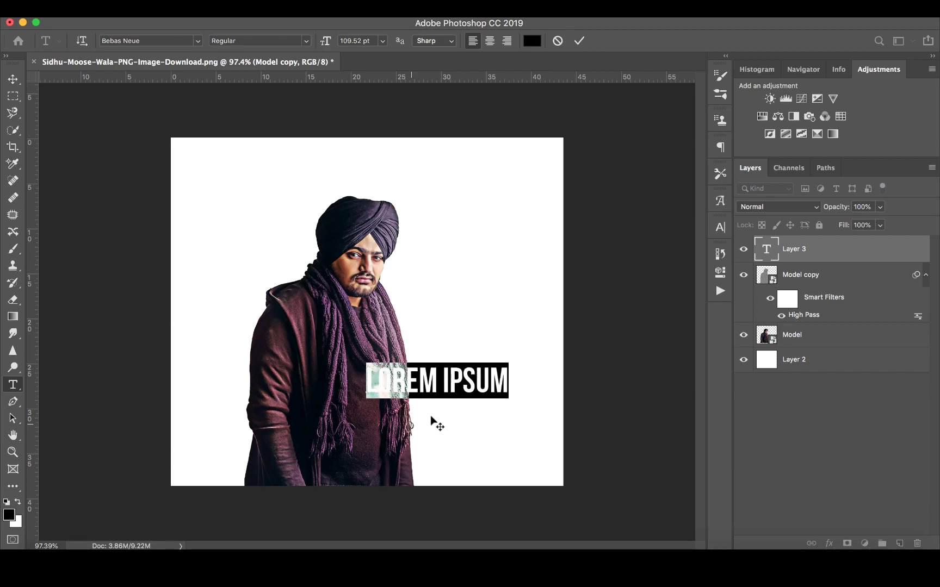
drag(410, 424, 405, 426)
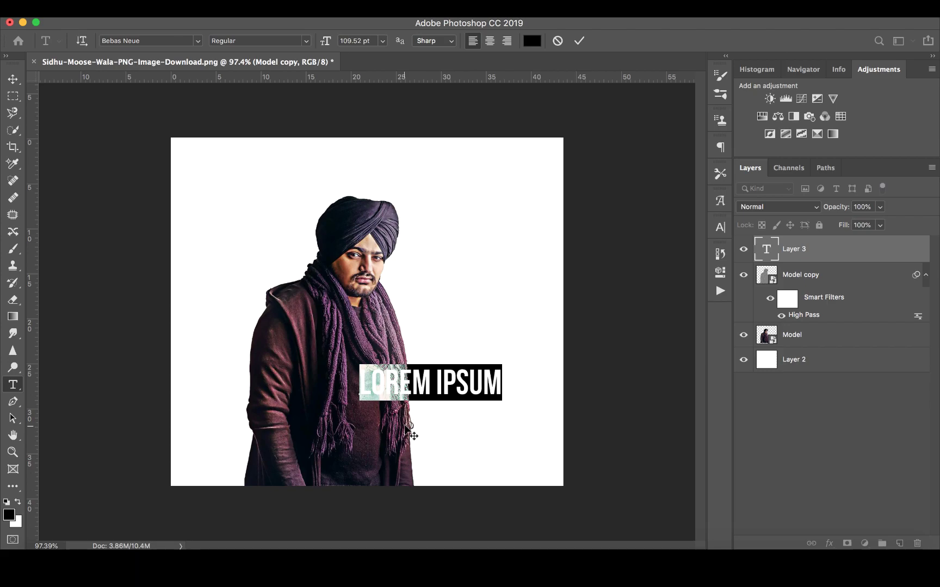
key(BackSpace)
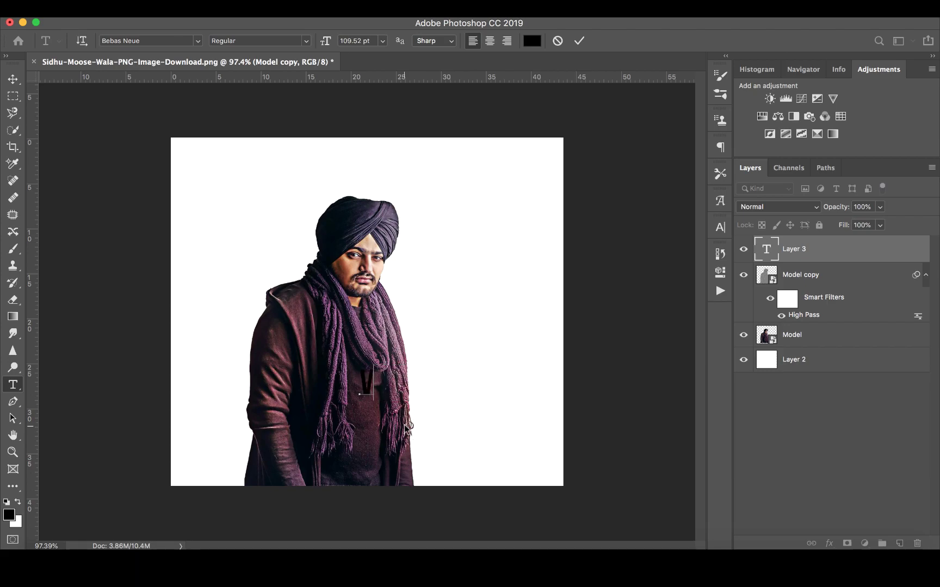
text(BANN)
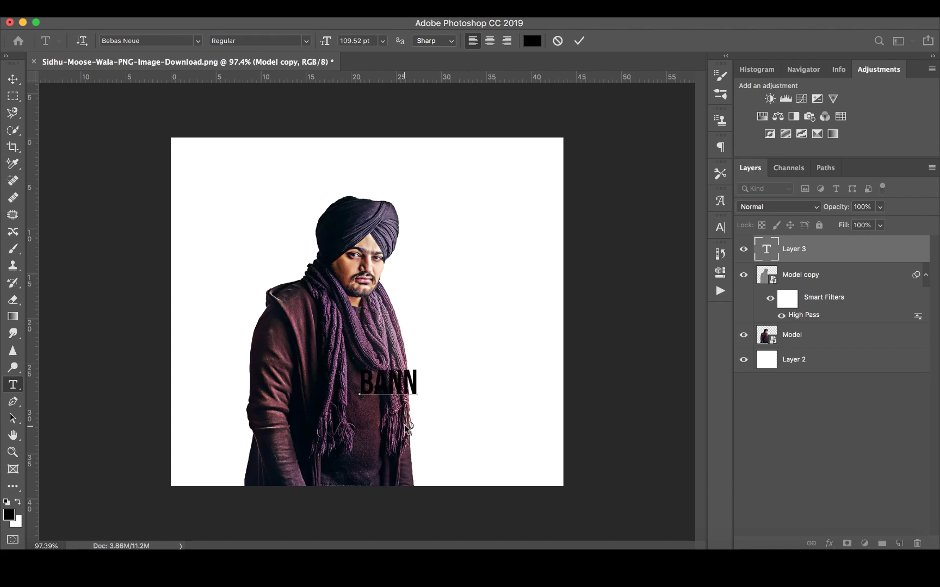
key(BackSpace)
text(DOOK)
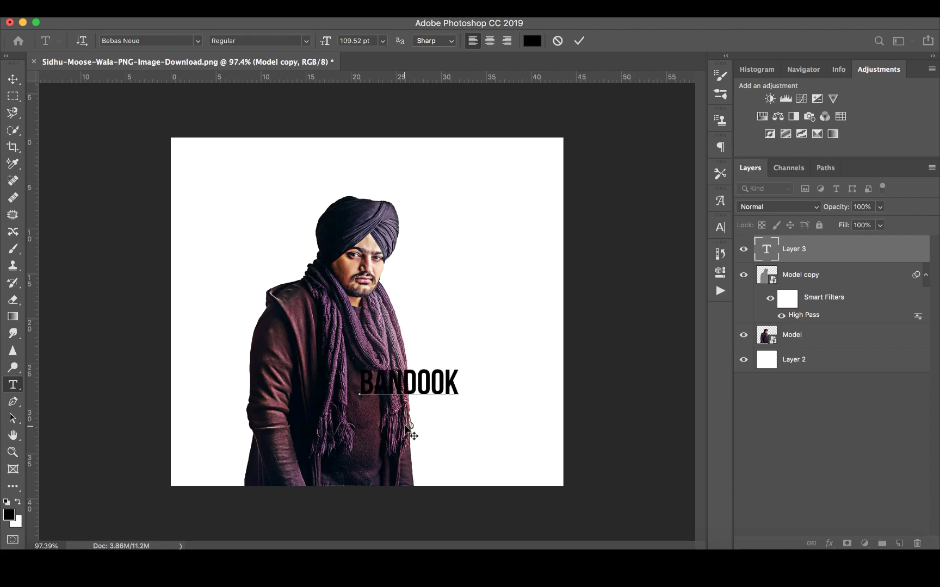
- Add 'GROUP' as the second text line and commit the text
key(Return)
text(GR)
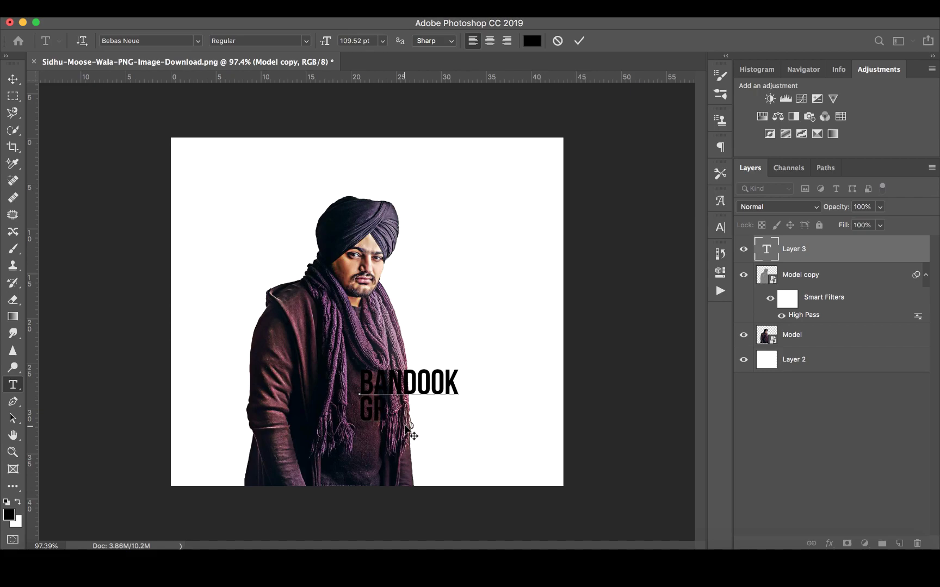
text(P)
key(BackSpace)
text(OU)
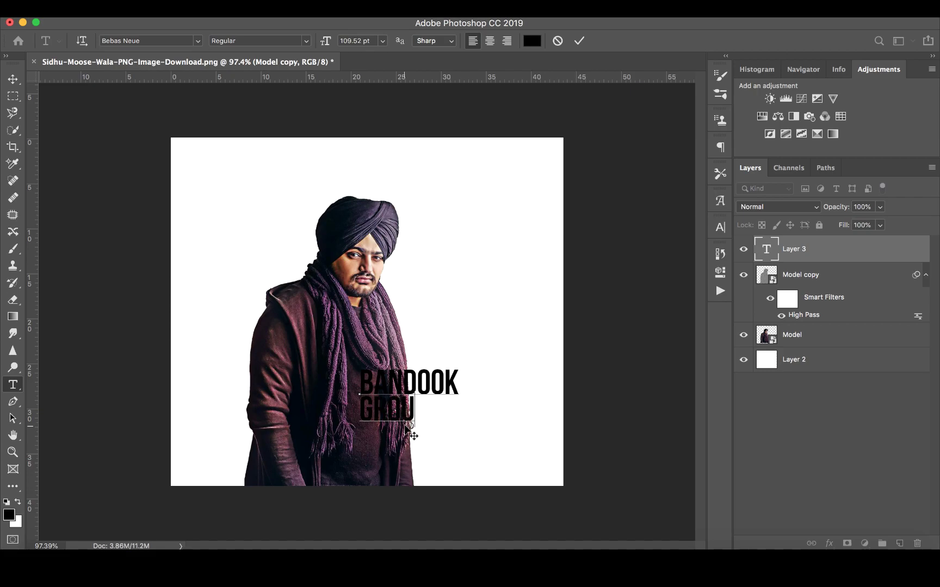
text(P)
key(ctrl+a)
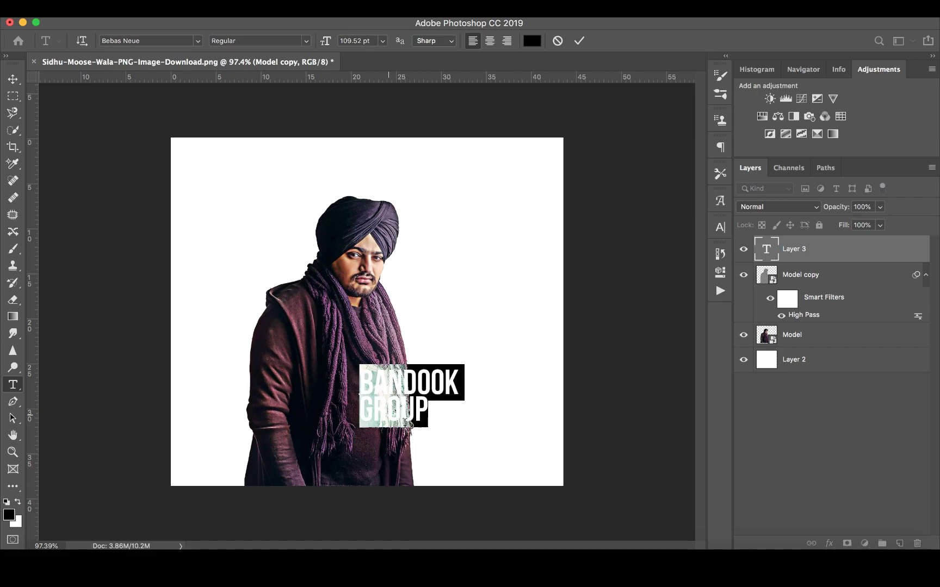
click(370, 407)
double_click(359, 408)
key(BackSpace)
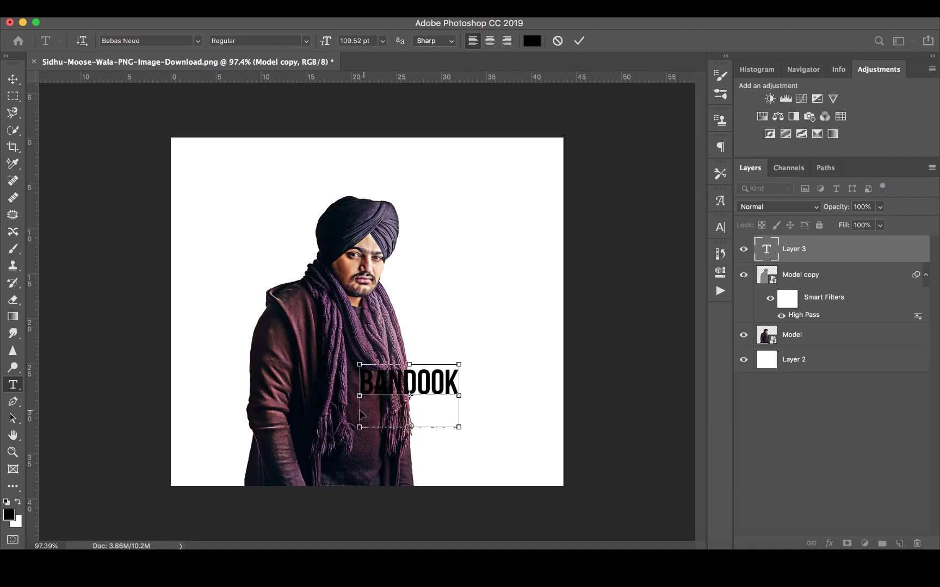
key(ctrl+z)
click(360, 407)
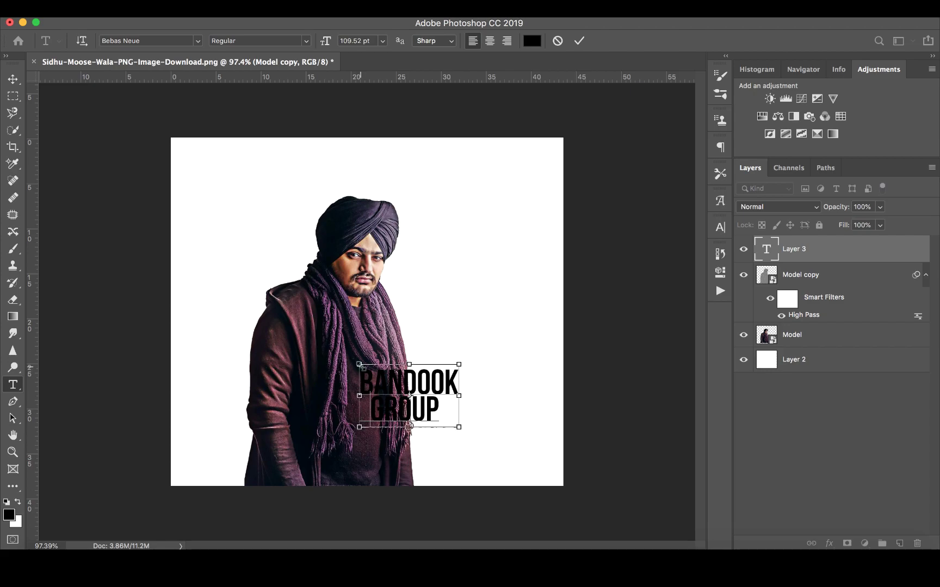
click(363, 368)
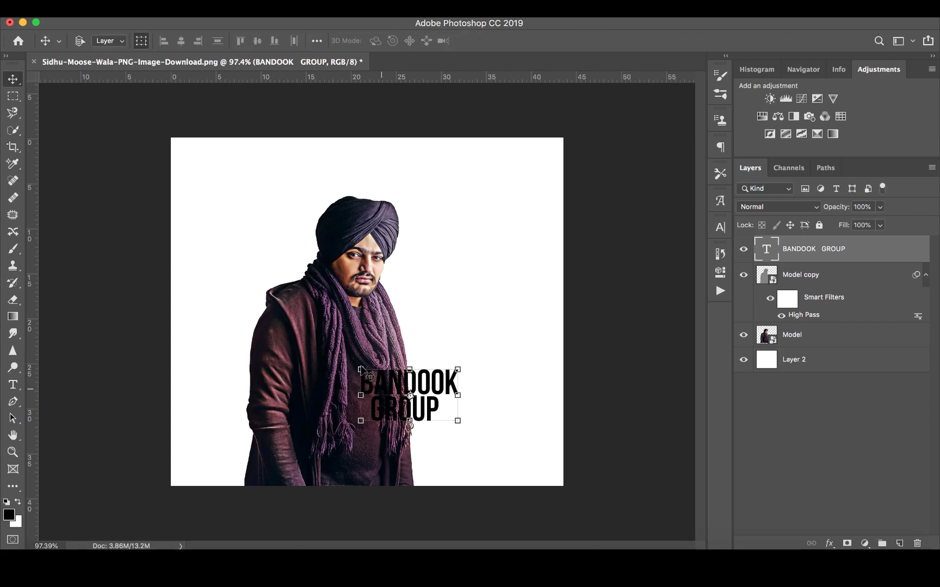
- Skew BANDOOK GROUP, scale it to about 138%, move it up-right, and duplicate the layer
key(ctrl+t)
drag(362, 369, 376, 364)
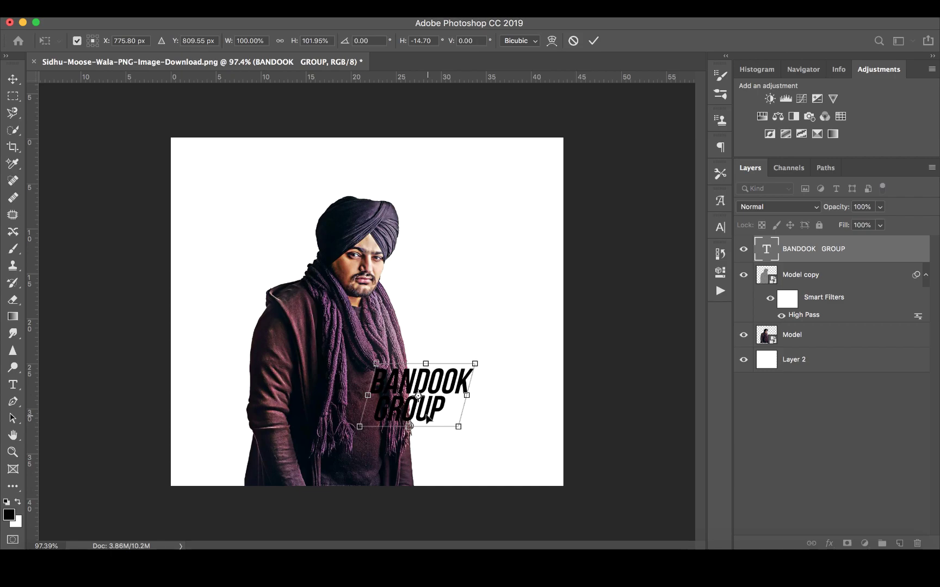
mouse_move(428, 415)
mouse_down()
mouse_move(493, 385)
mouse_move(424, 405)
mouse_move(447, 386)
mouse_up()
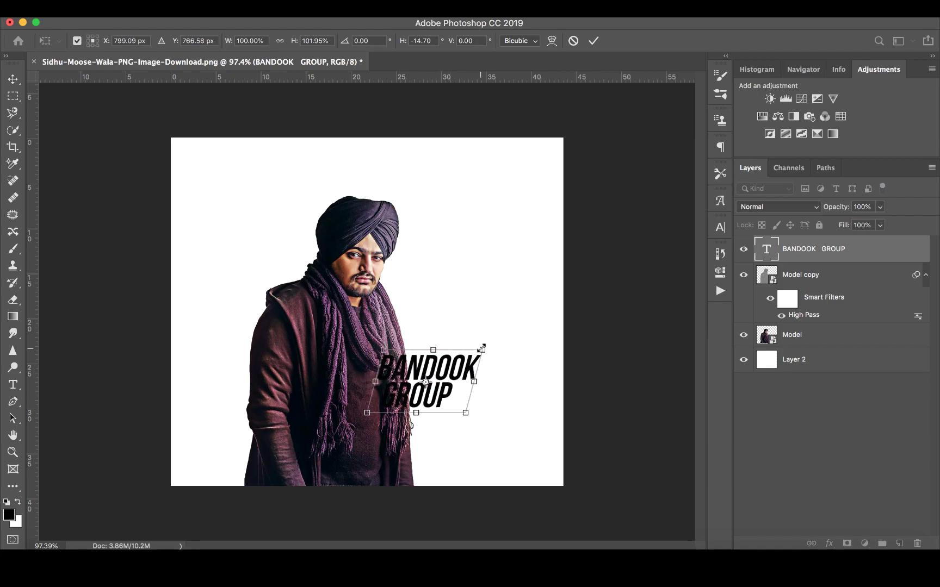
drag(482, 349, 504, 337)
drag(403, 440, 413, 418)
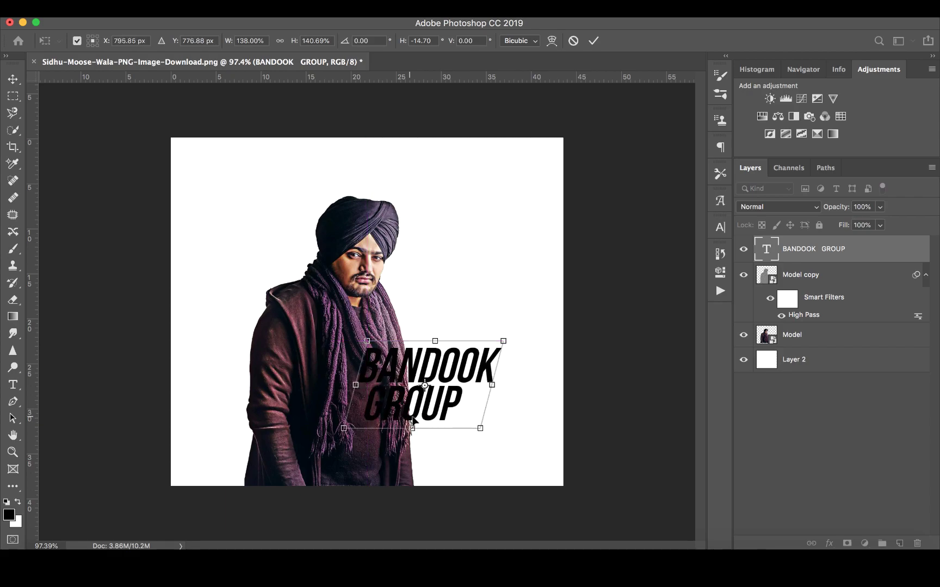
key(Return)
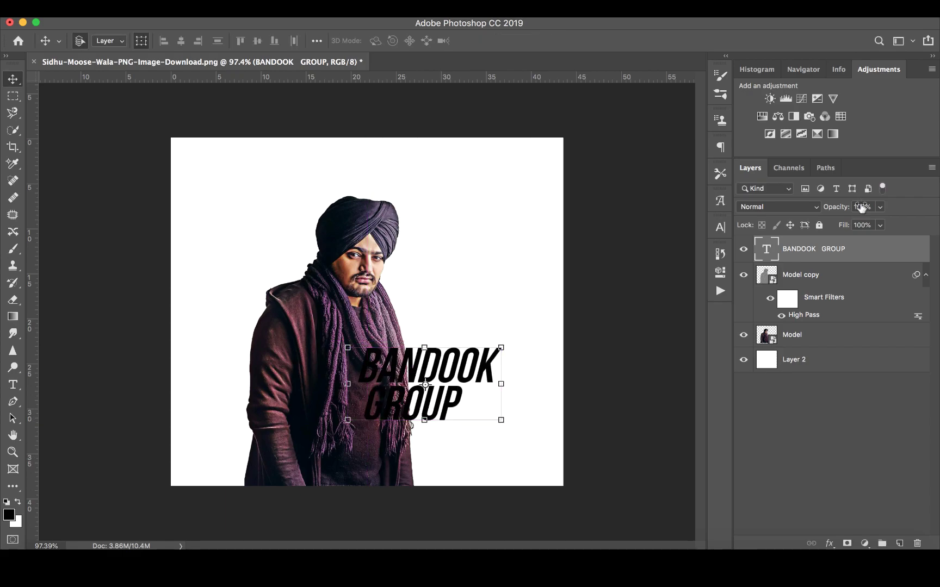
key(ctrl+j)
- Move the original text layer below Model and clip the copied text to Model copy
drag(797, 276, 804, 372)
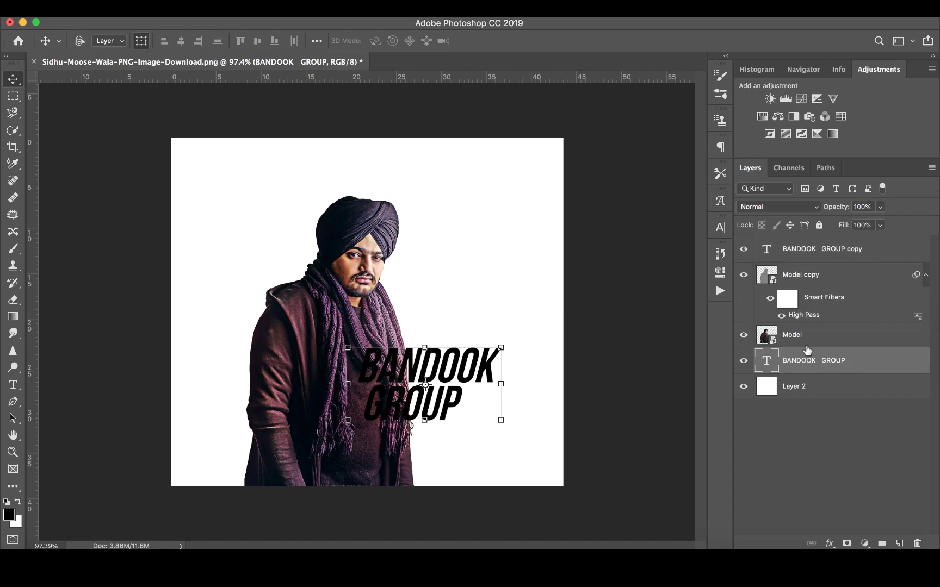
click(823, 251)
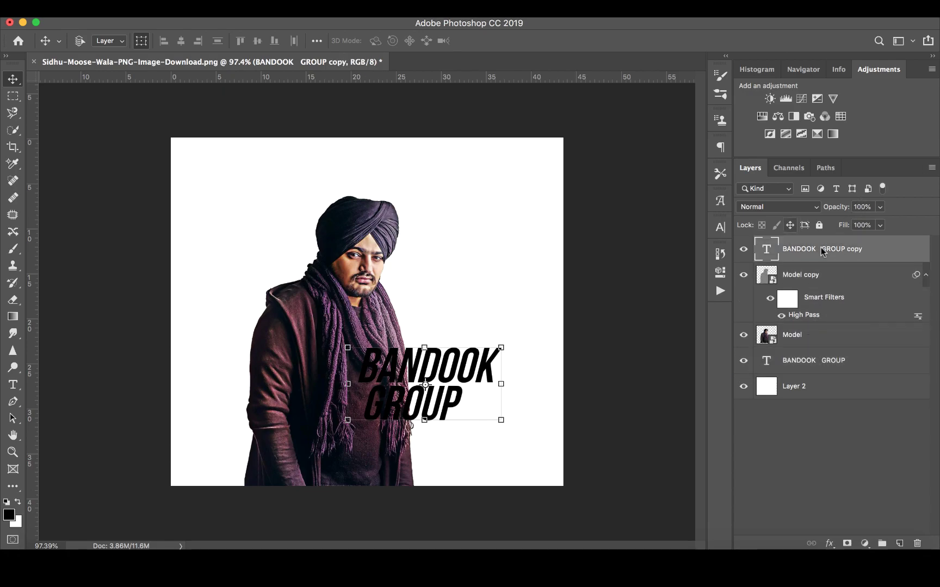
alt+click(829, 261)
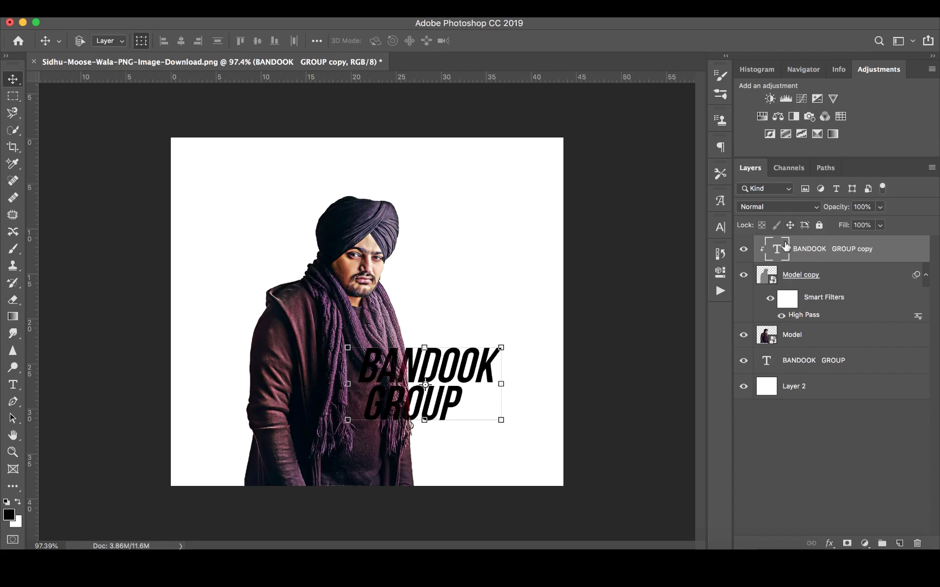
- Set the copied text's colour to #ffffff
double_click(784, 246)
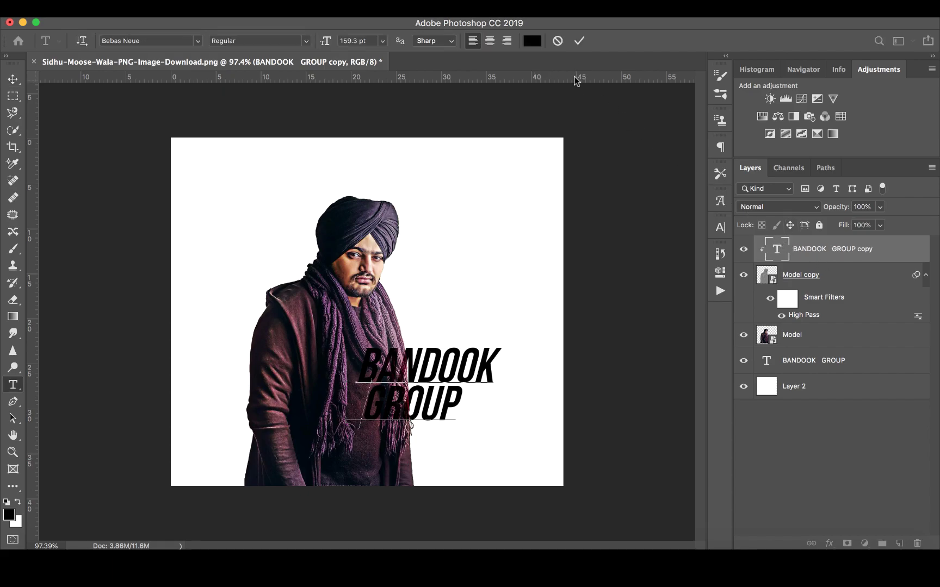
click(532, 41)
text(ffffff)
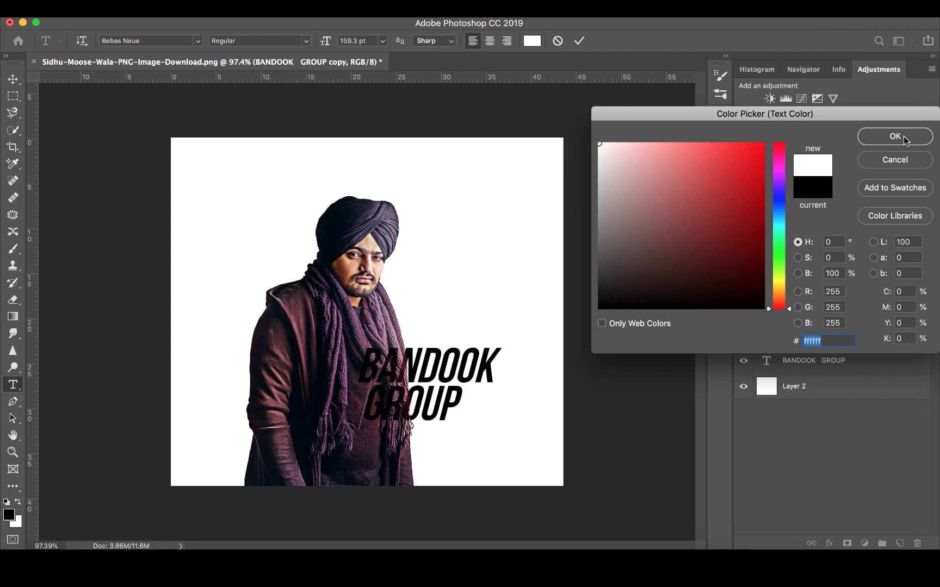
click(903, 136)
click(579, 41)
key(v)
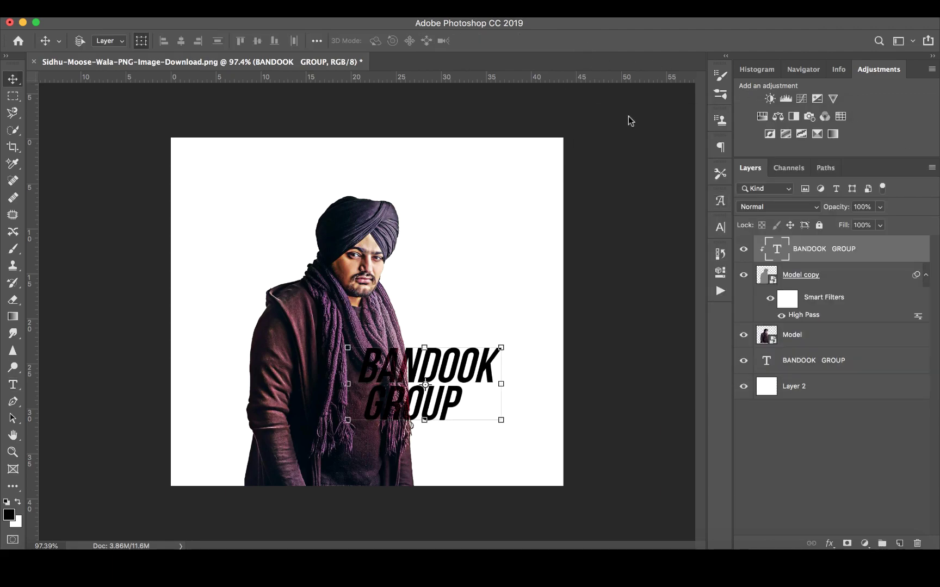
click(852, 457)
- Clip Model copy to the Model layer
click(825, 256)
click(871, 280)
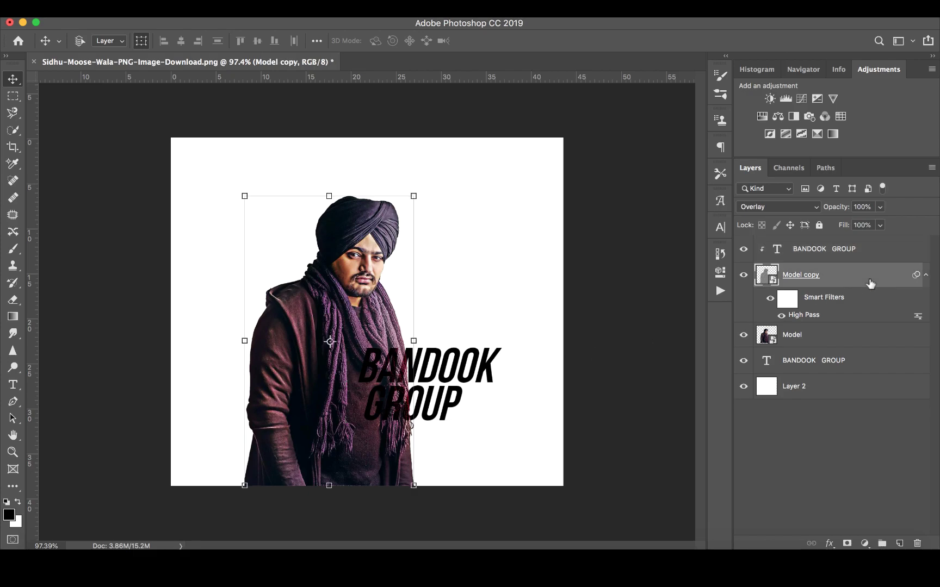
alt+click(832, 325)
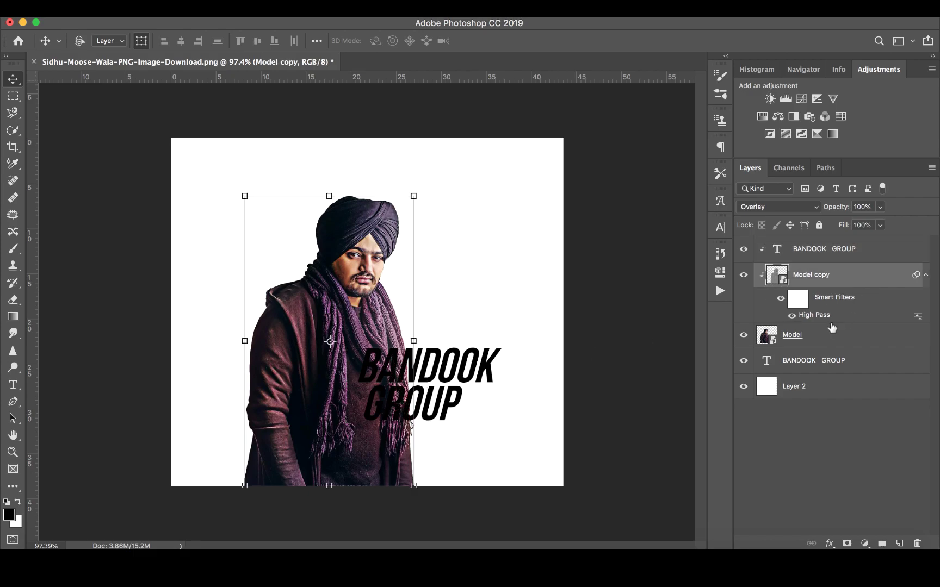
- Make the top BANDOOK GROUP text white using the Color Picker
click(834, 254)
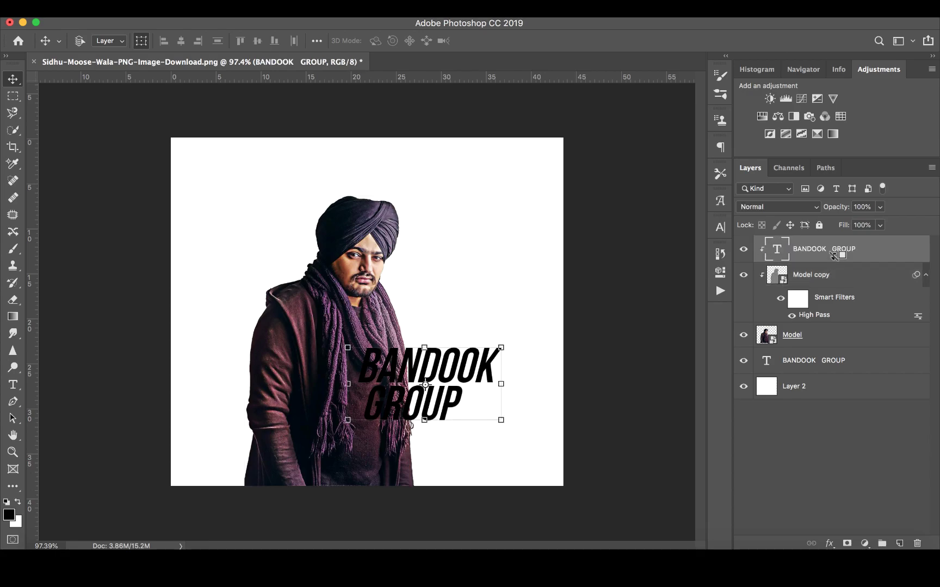
click(828, 275)
click(772, 251)
double_click(771, 253)
click(532, 41)
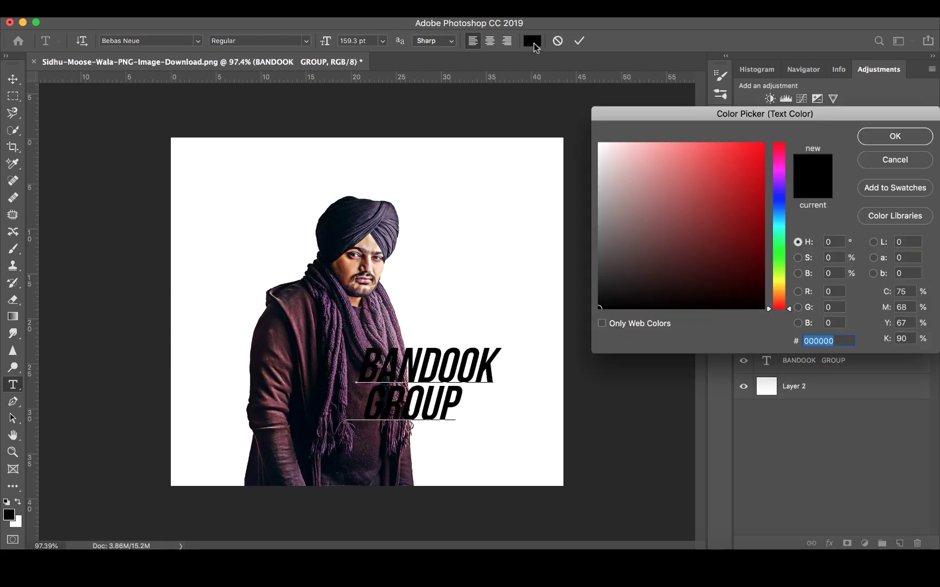
drag(634, 149, 569, 124)
click(903, 141)
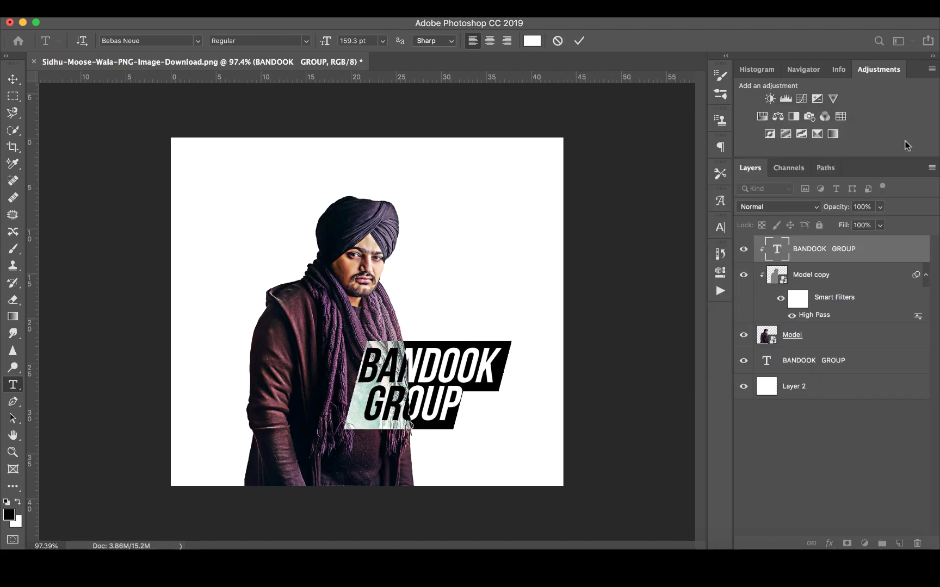
click(579, 42)
- Add Black & White and Curves adjustment layers on top of the stack
key(v)
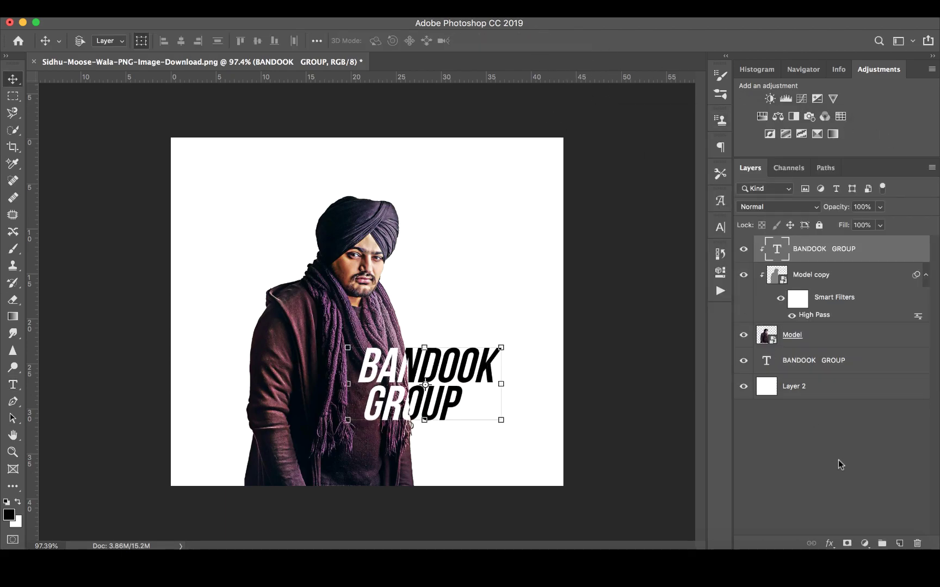
click(838, 461)
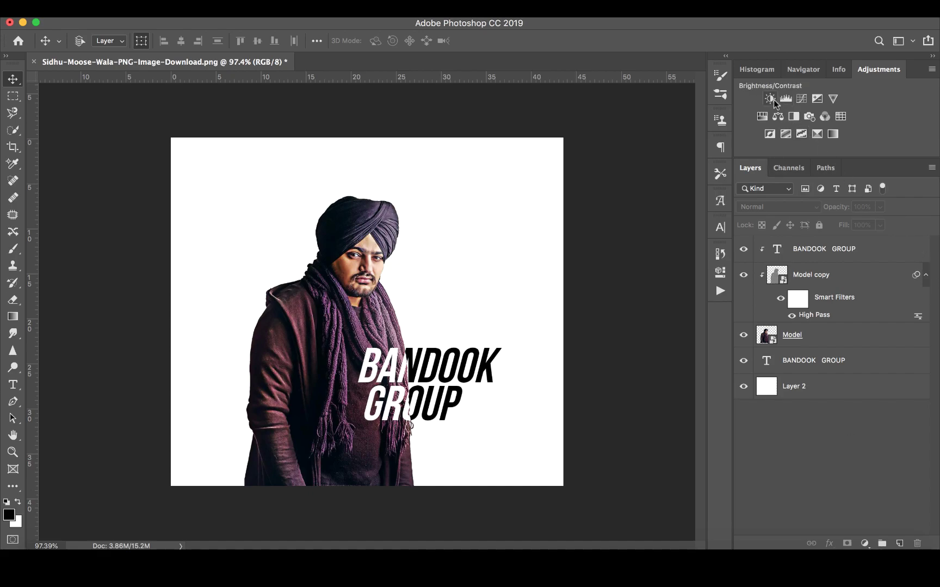
click(793, 116)
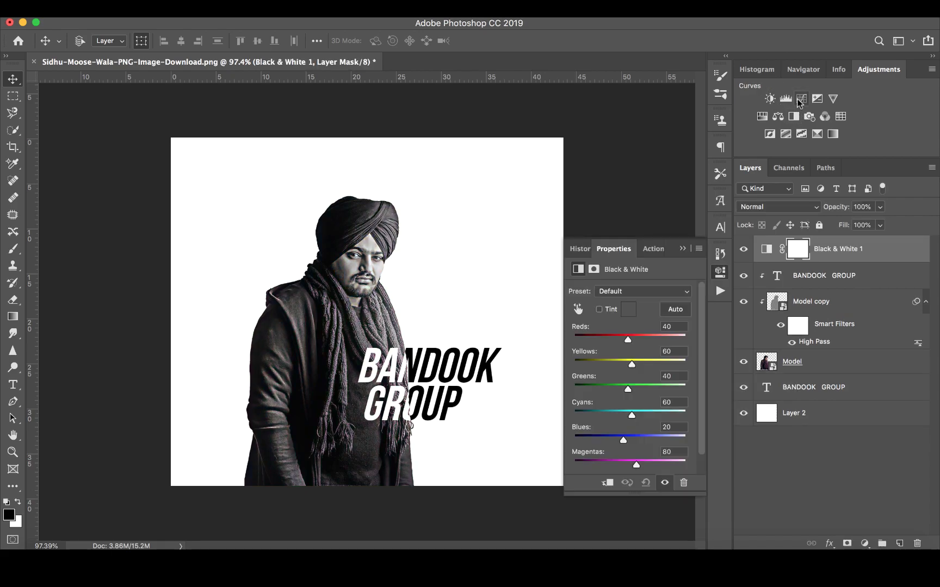
click(801, 99)
click(683, 252)
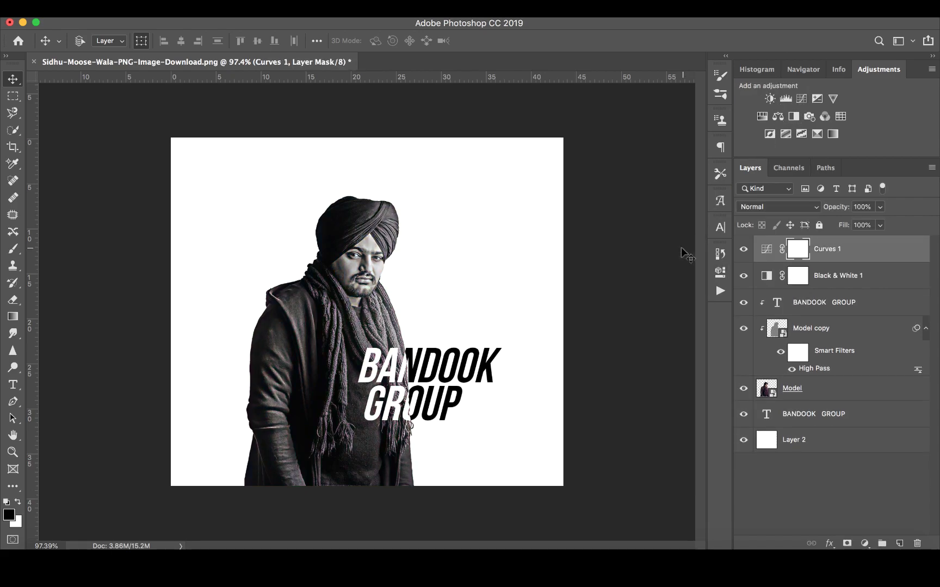
- Raise the Curves 1 midpoint slightly to brighten the midtones
double_click(767, 249)
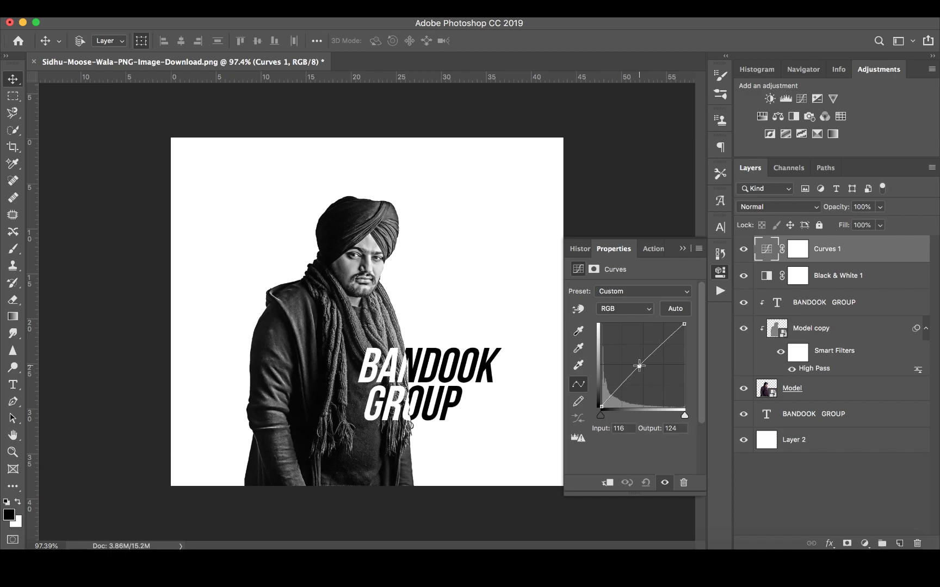
drag(639, 365, 641, 371)
click(683, 248)
drag(856, 279, 851, 244)
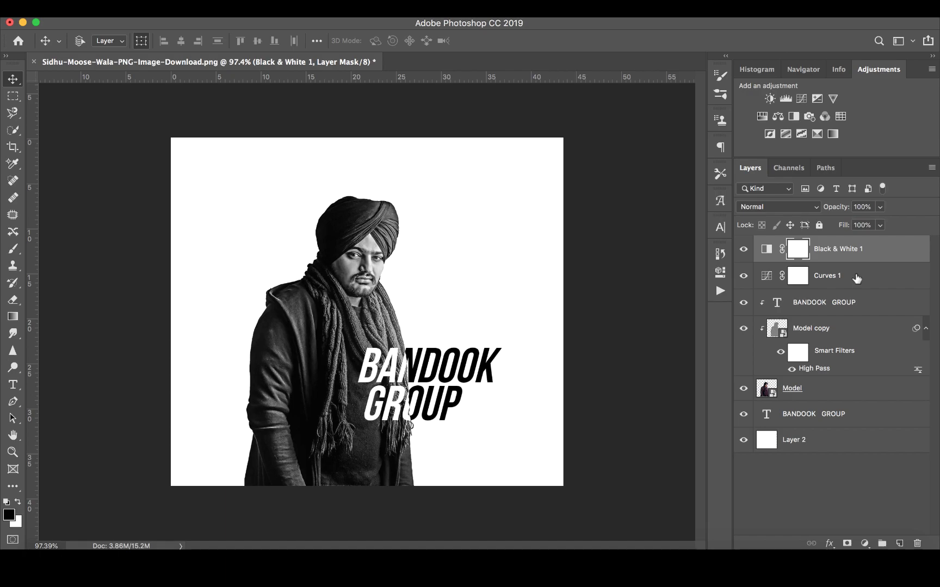
key(ctrl+z)
click(857, 253)
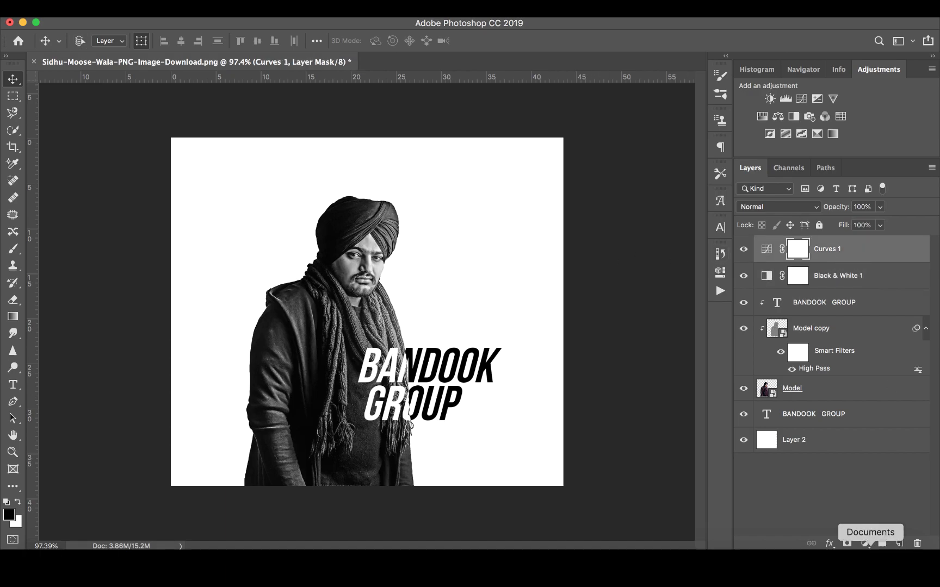
click(808, 560)
- Place the yellow-taxi NYC street photo at the lower left, enlarged to about 129%
click(843, 560)
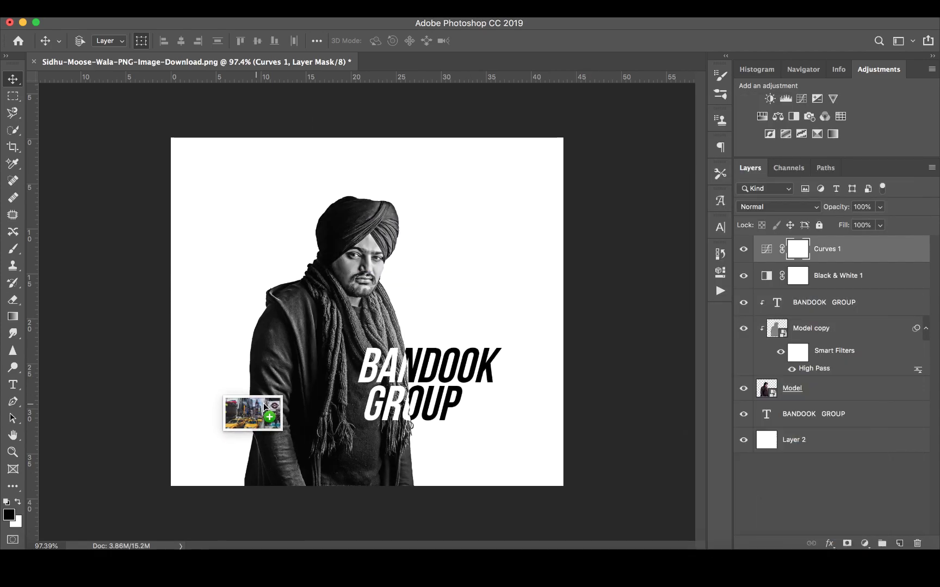
drag(459, 159, 264, 403)
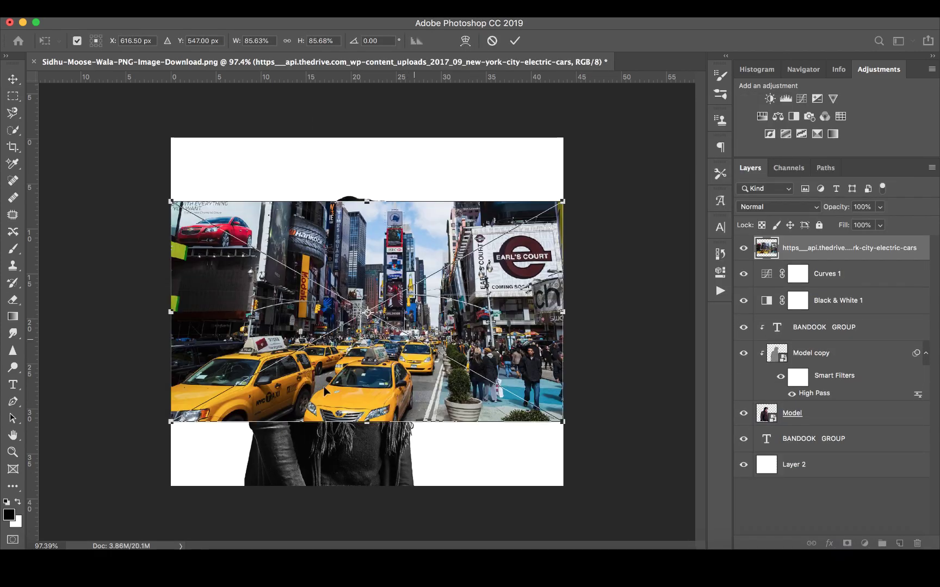
mouse_move(337, 383)
mouse_down()
mouse_move(240, 548)
mouse_move(214, 365)
mouse_up()
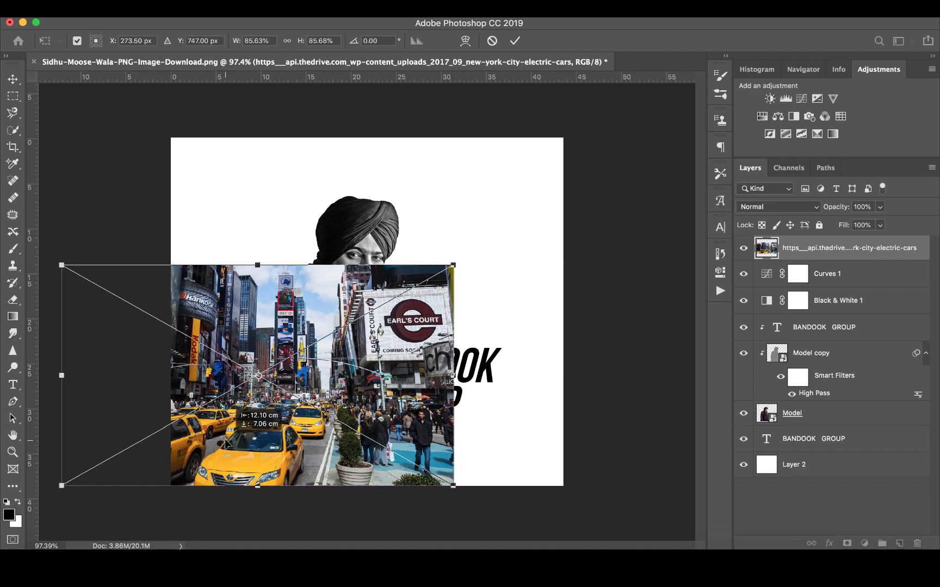
drag(451, 265, 521, 153)
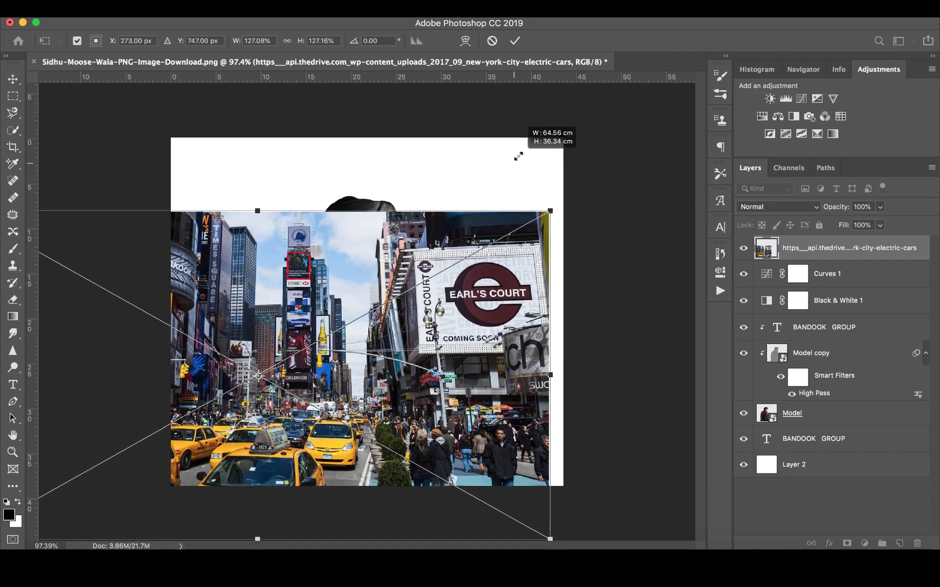
click(518, 38)
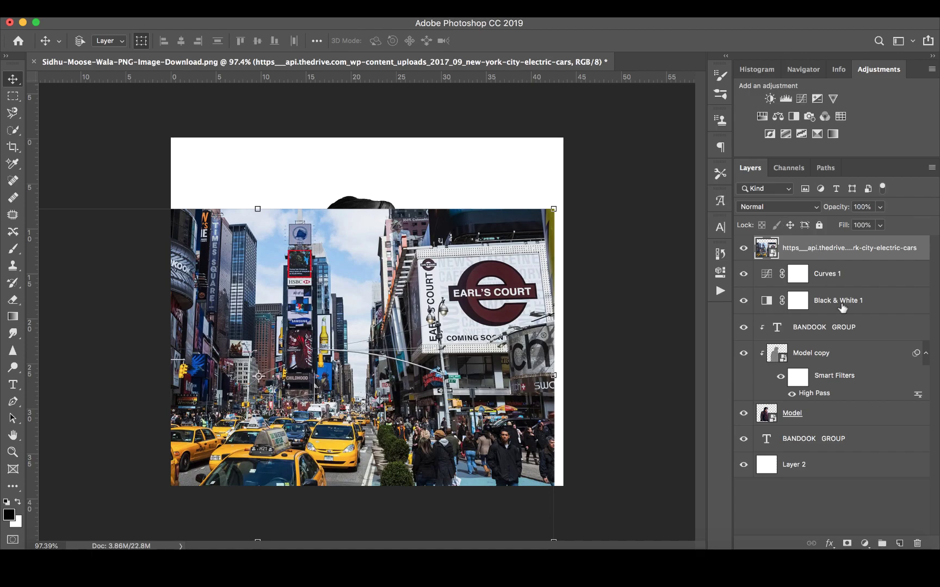
mouse_move(815, 252)
mouse_down()
mouse_move(822, 226)
mouse_move(825, 244)
mouse_up()
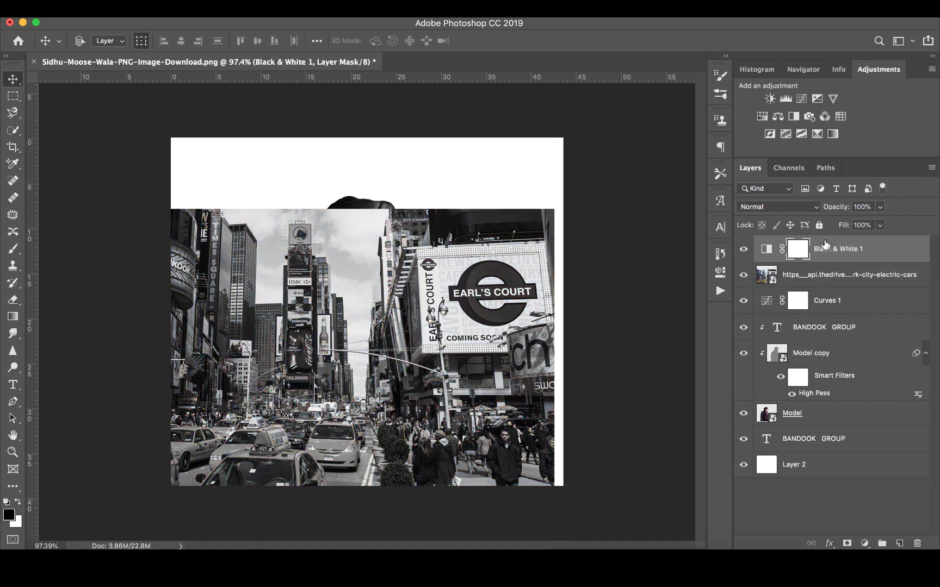
- Preview Linear Light and Lighten on the city photo layer, then settle on Screen
click(794, 275)
click(766, 207)
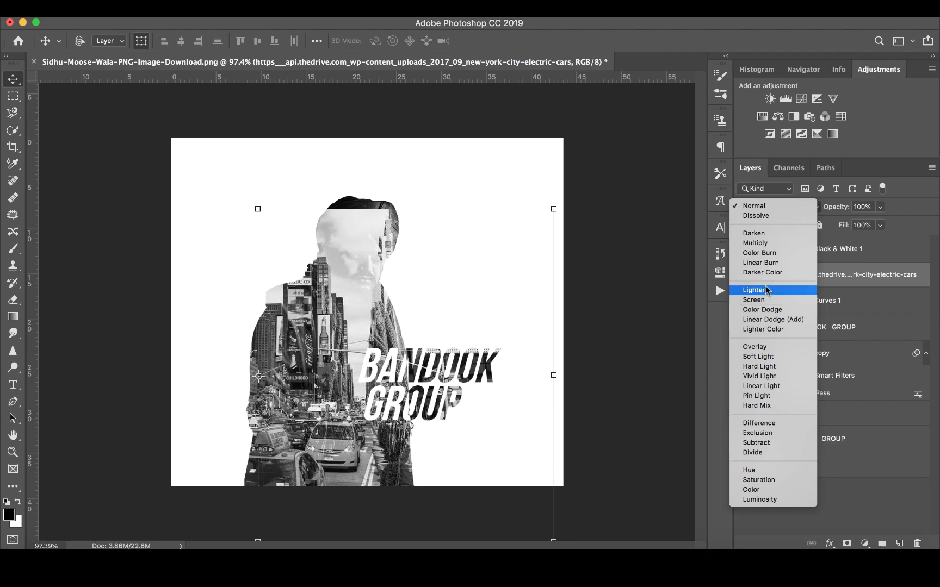
key(Down)
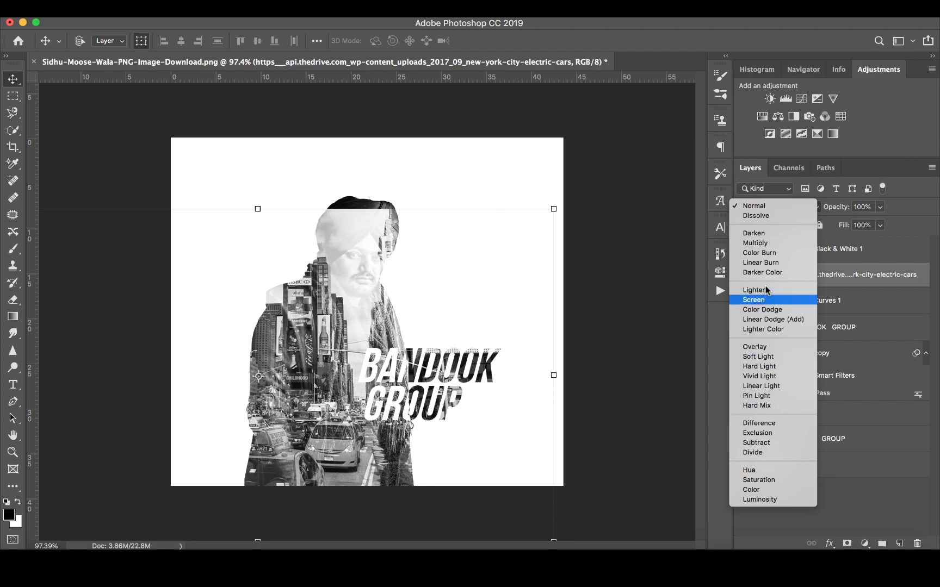
key(Down)
key(Down)
key(Down)
key(Down)
key(Down)
key(Down)
key(Down)
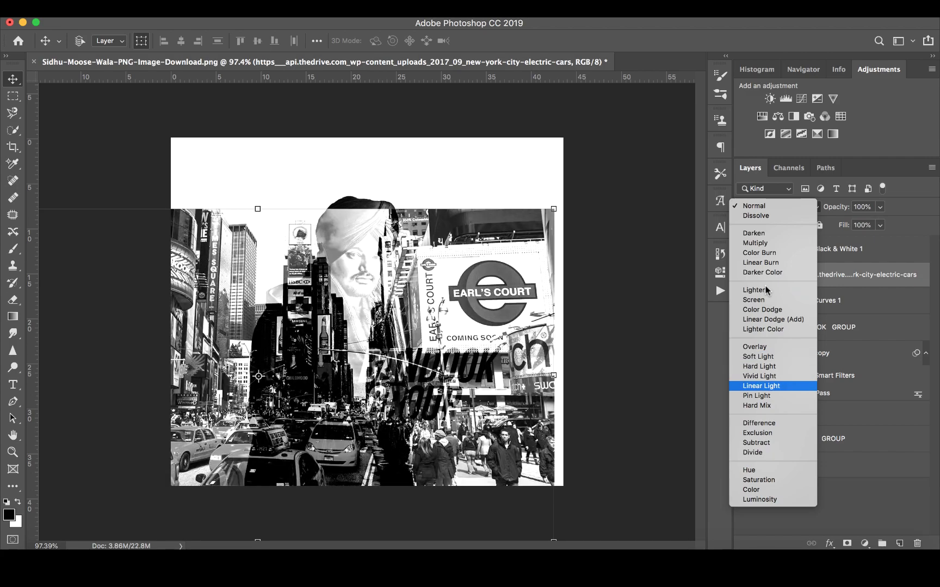
key(Down)
key(Up)
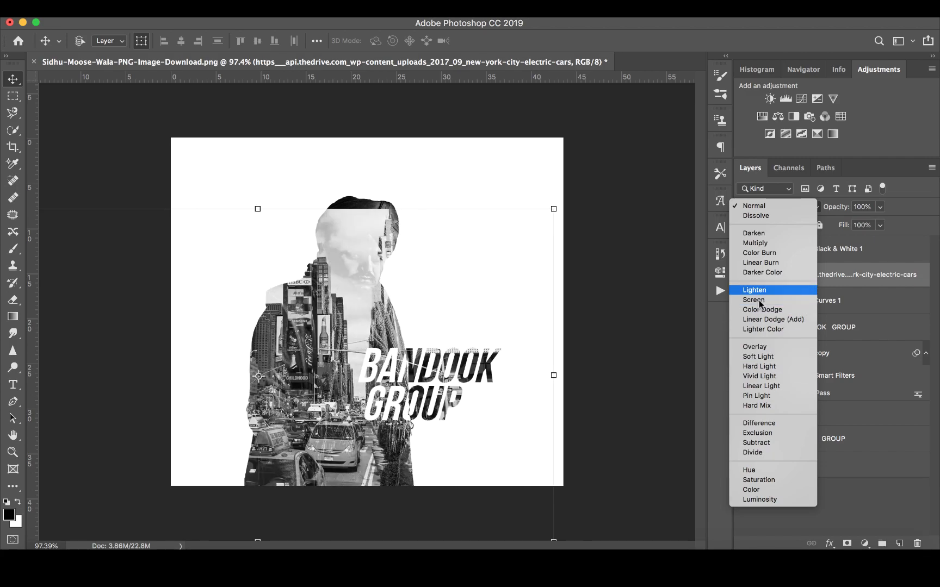
key(Down)
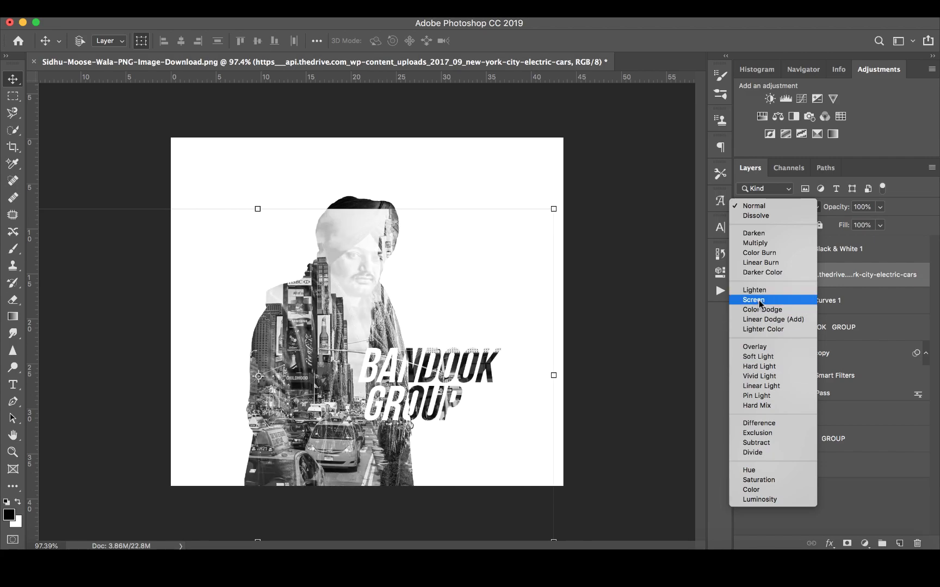
click(760, 302)
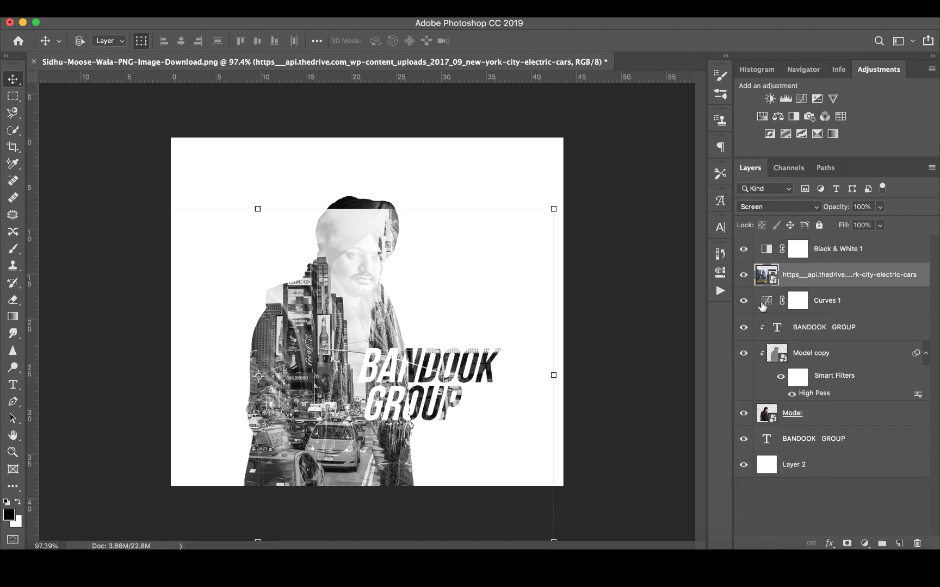
- Slide the city photo sideways, add a layer mask, and paint black over the turban and scarf
drag(434, 407, 496, 403)
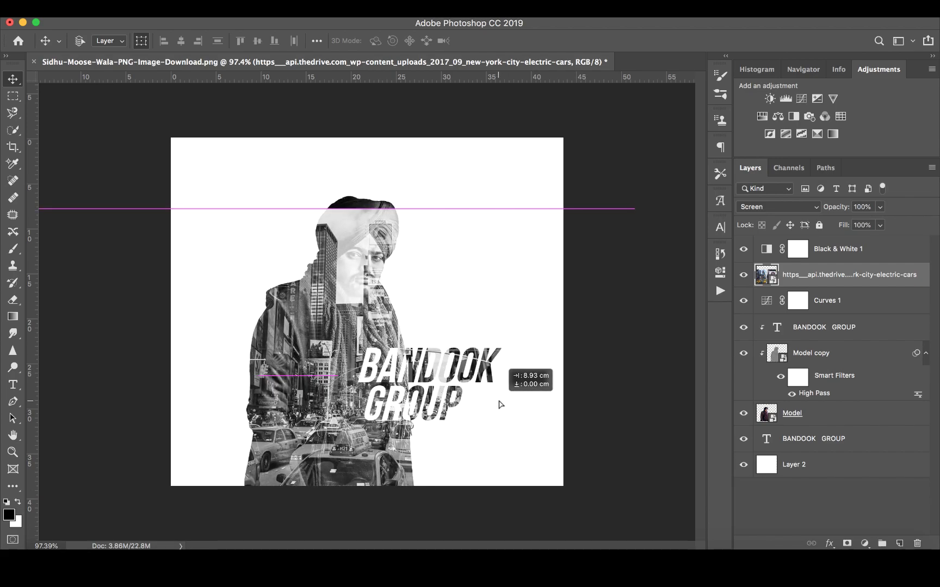
drag(496, 403, 498, 403)
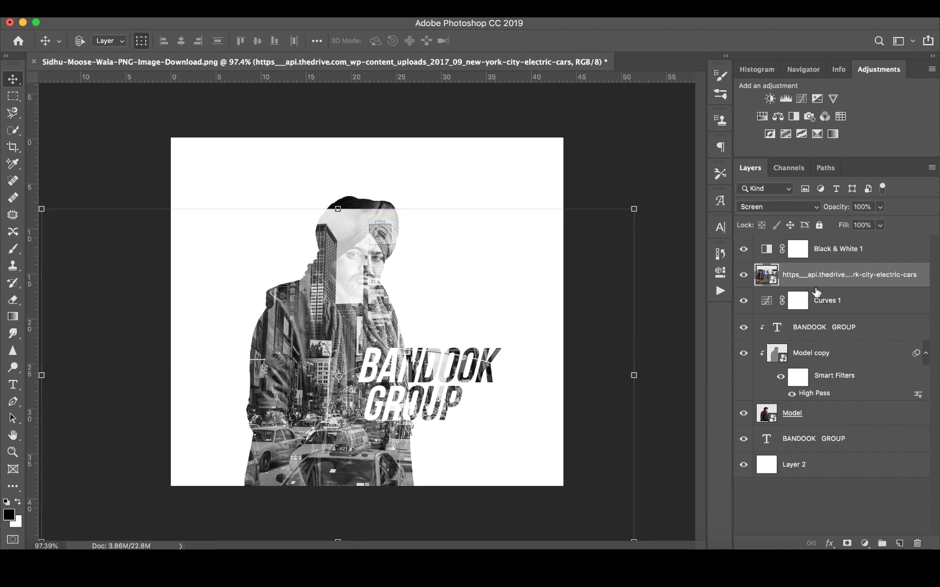
click(848, 543)
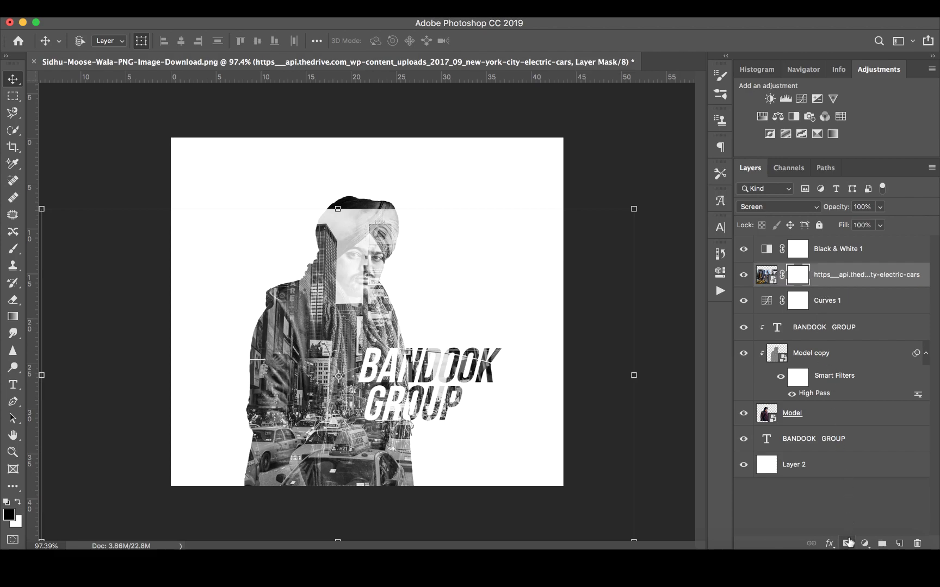
key(b)
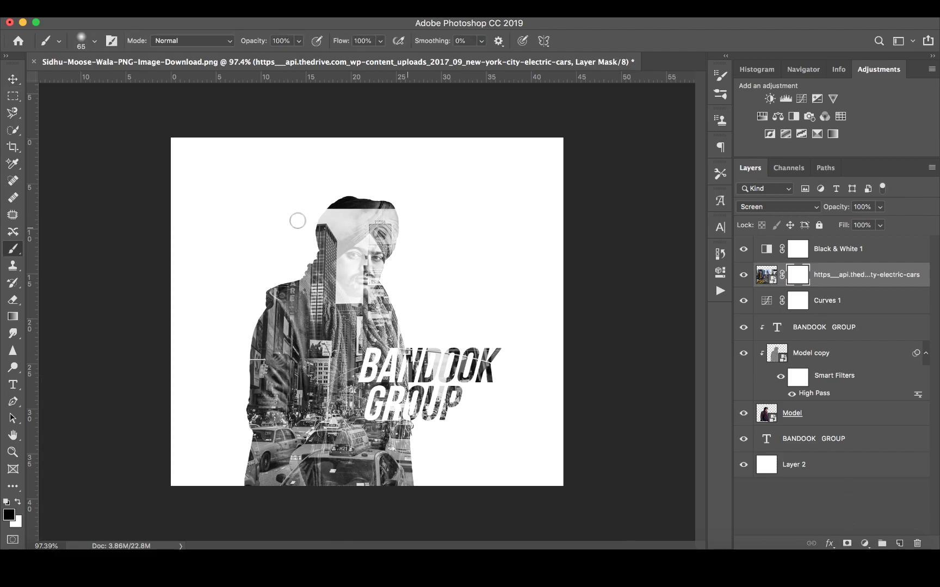
mouse_move(325, 189)
mouse_down()
mouse_move(359, 188)
mouse_move(337, 229)
mouse_move(357, 211)
mouse_move(304, 195)
mouse_move(386, 261)
mouse_move(375, 271)
mouse_move(424, 290)
mouse_move(416, 279)
mouse_move(409, 336)
mouse_move(370, 321)
mouse_move(356, 348)
mouse_up()
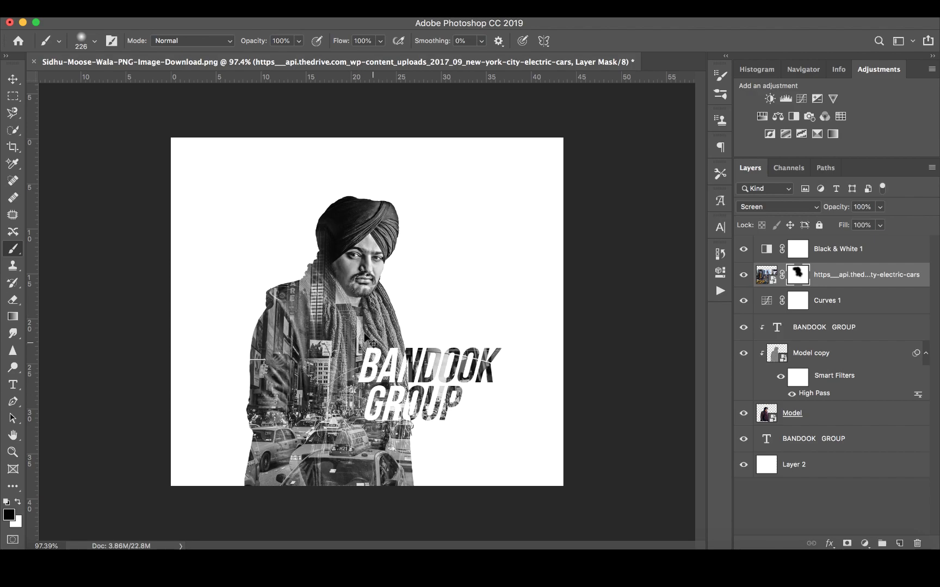
mouse_move(349, 308)
mouse_down()
mouse_move(340, 310)
mouse_move(321, 226)
mouse_up()
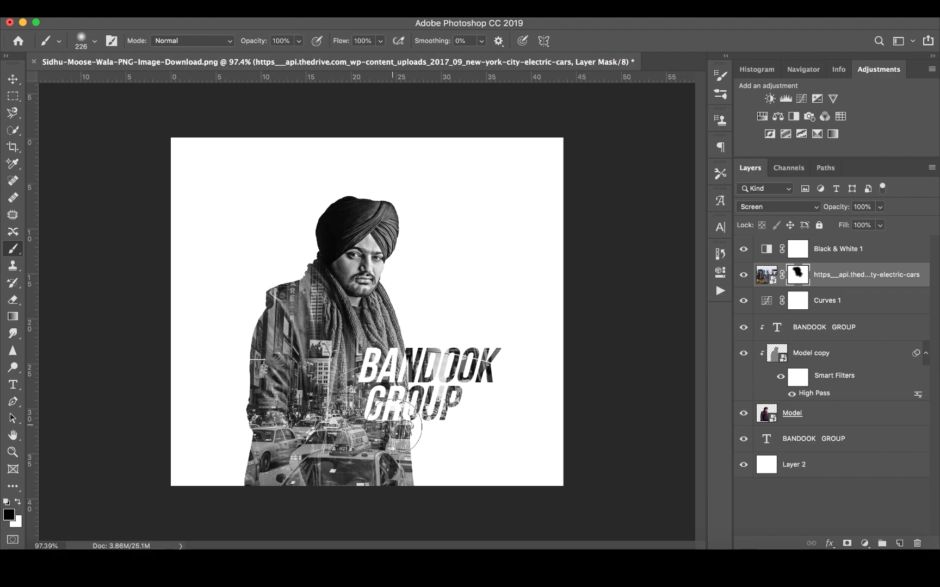
mouse_move(415, 489)
mouse_down()
mouse_move(402, 425)
mouse_move(435, 391)
mouse_up()
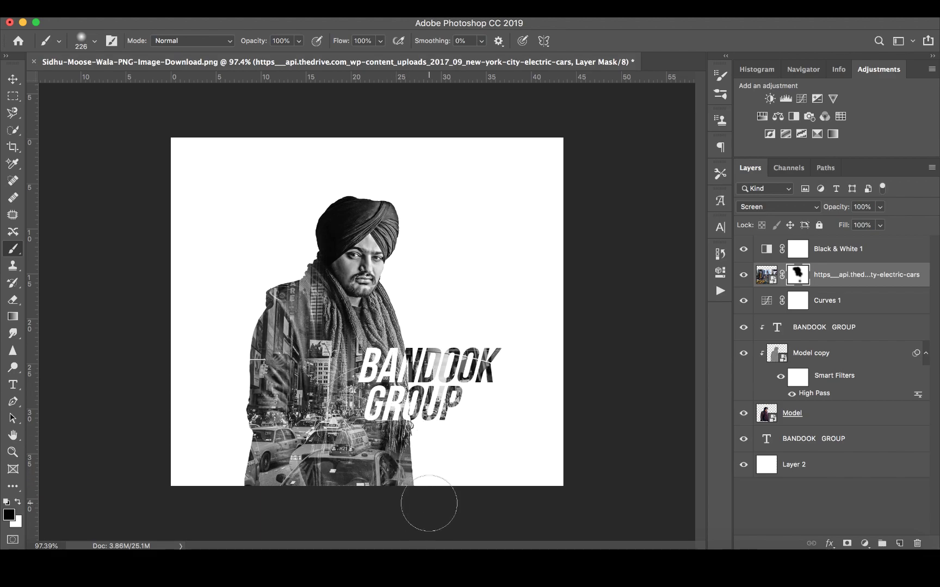
- Enlarge the brush, drop flow to 7%, and softly fade the city into the scarf
drag(370, 377, 397, 377)
drag(338, 53, 285, 44)
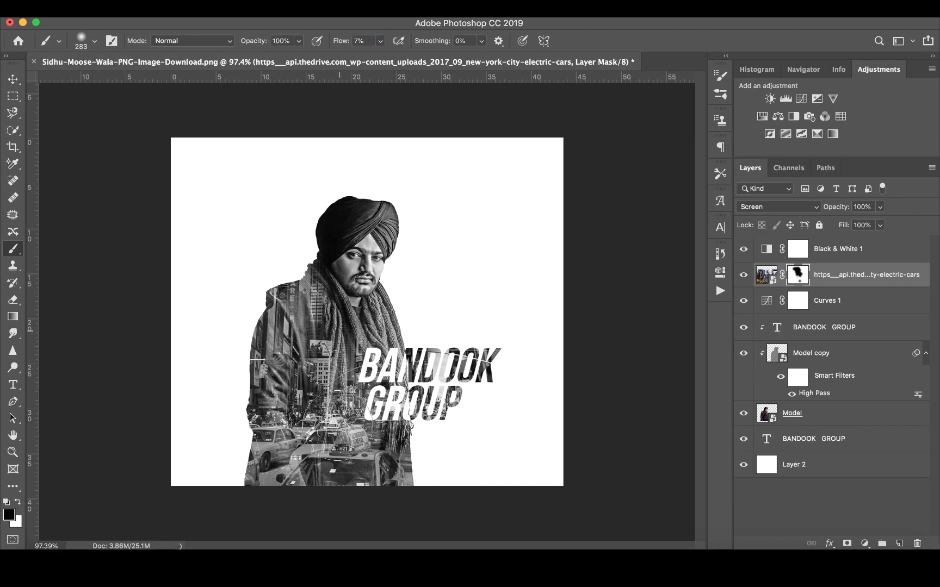
click(366, 459)
mouse_move(366, 459)
mouse_down()
mouse_move(339, 374)
mouse_move(293, 496)
mouse_up()
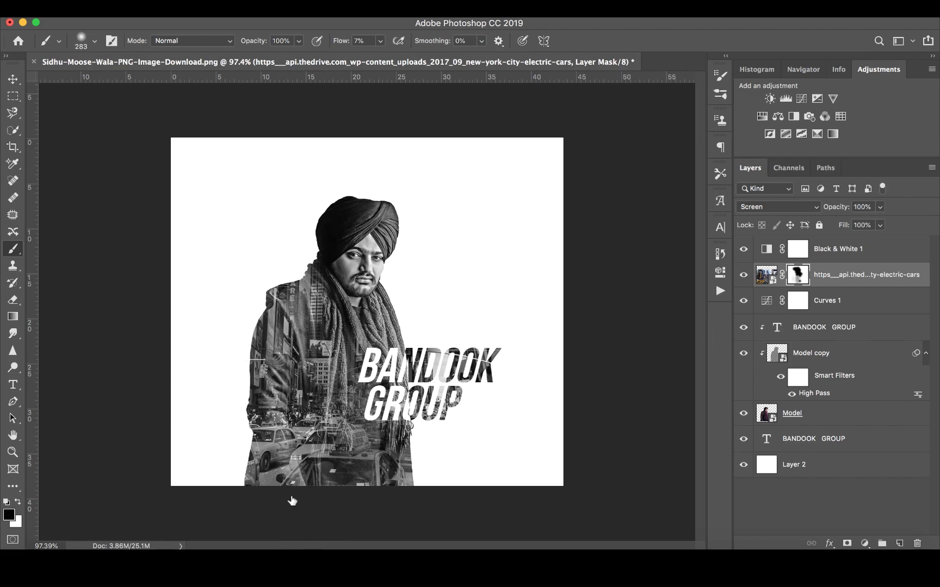
- Hide the Black & White 1 adjustment so the poster shows in colour
click(859, 261)
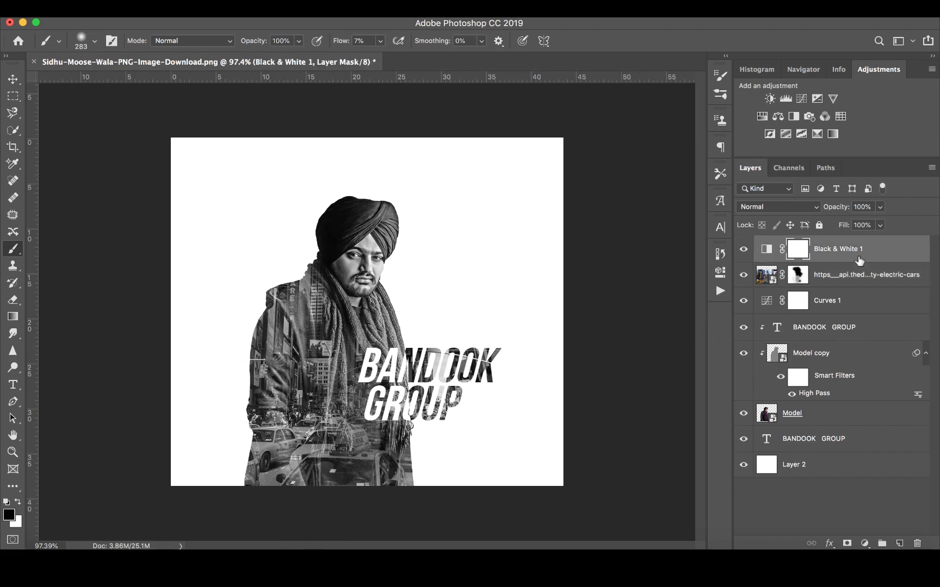
click(741, 248)
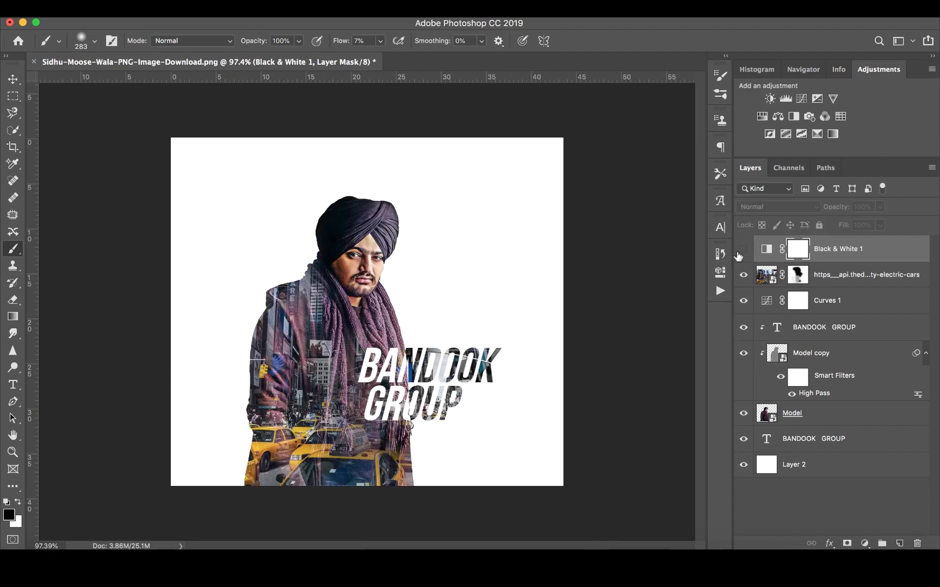
click(760, 273)
- Select the yellow taxis with Color Range, sampling their colour and adjusting Fuzziness
click(274, 9)
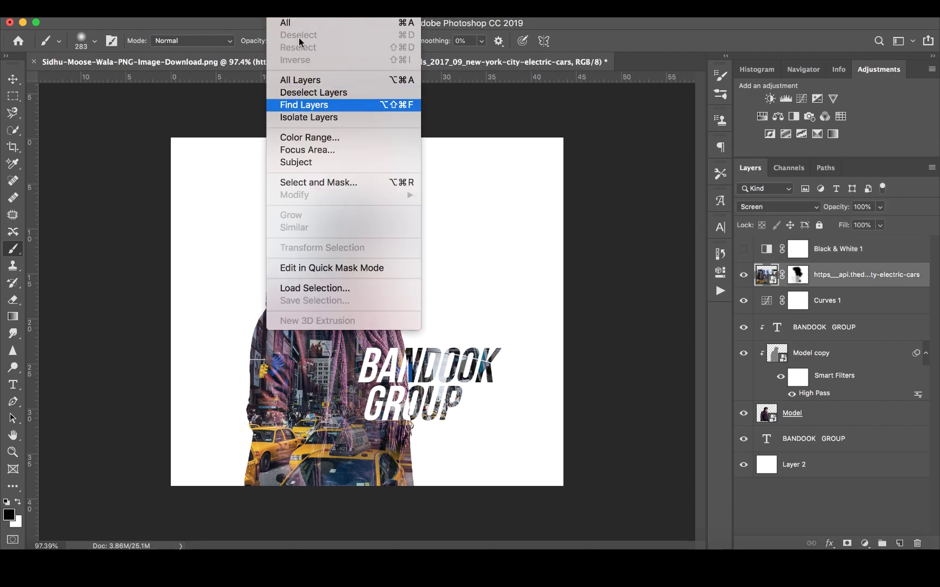
click(353, 141)
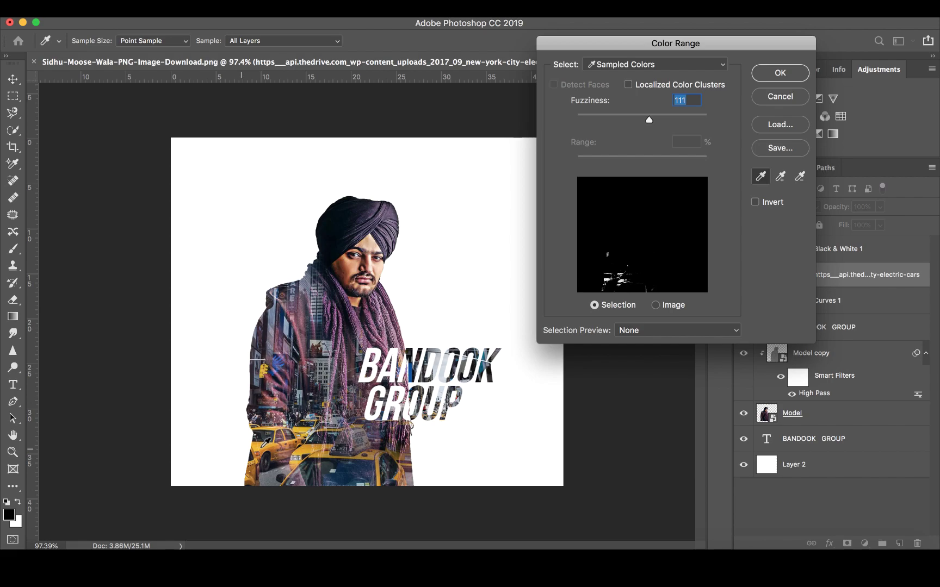
click(261, 449)
click(273, 444)
mouse_move(649, 117)
mouse_down()
mouse_move(678, 118)
mouse_move(669, 118)
mouse_up()
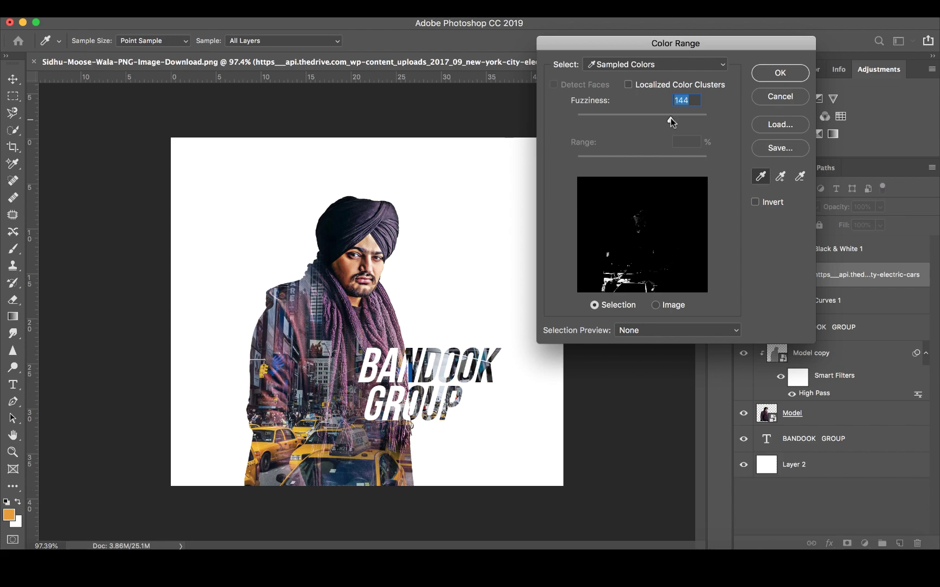
click(799, 176)
click(274, 445)
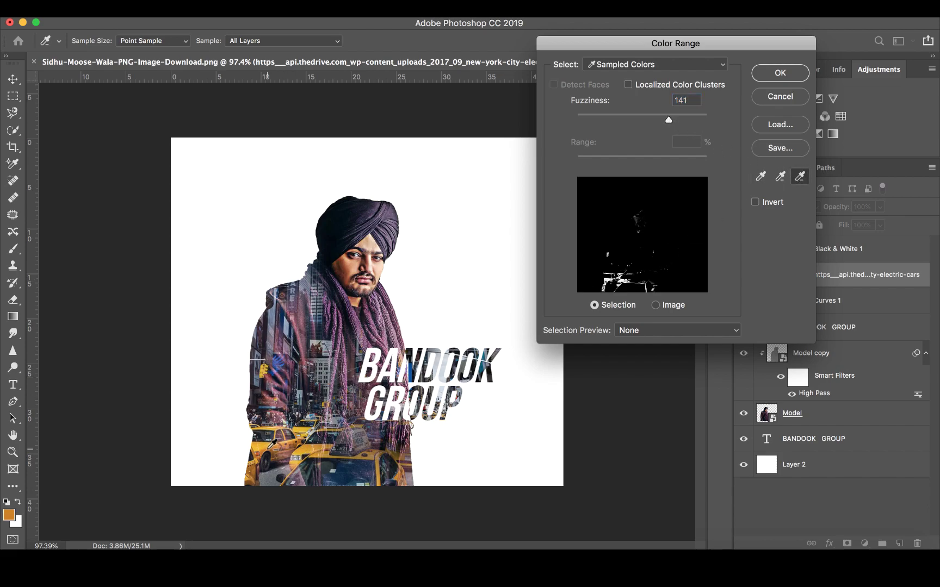
click(556, 206)
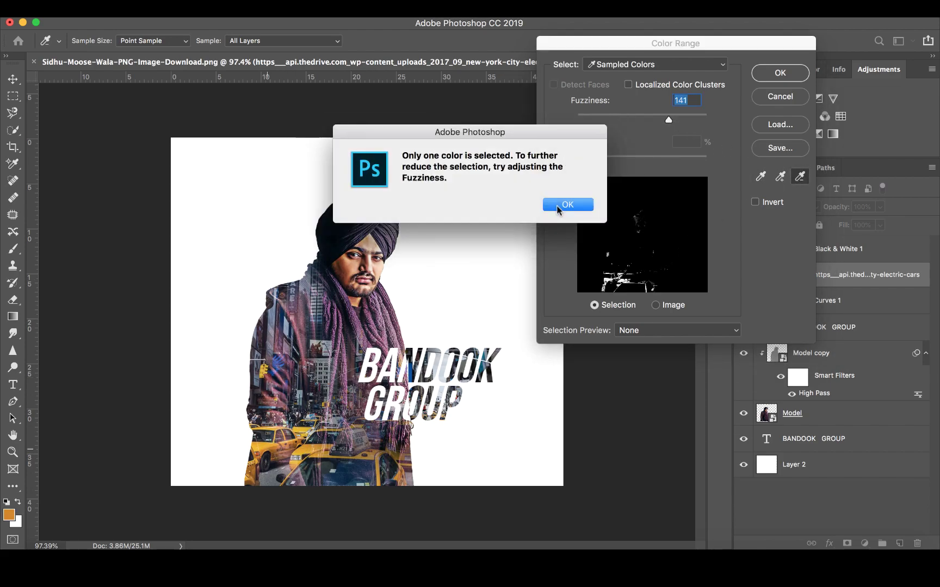
click(556, 206)
click(777, 70)
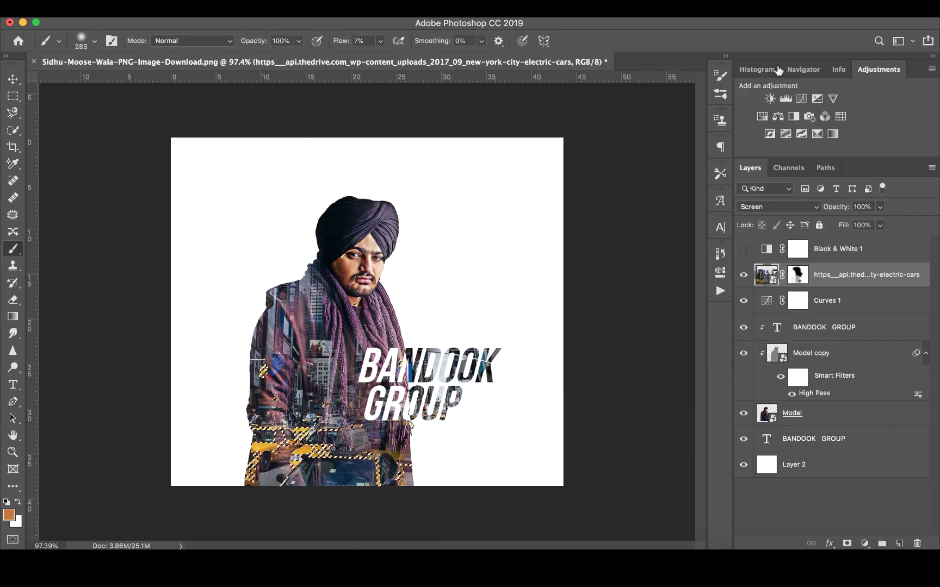
click(797, 249)
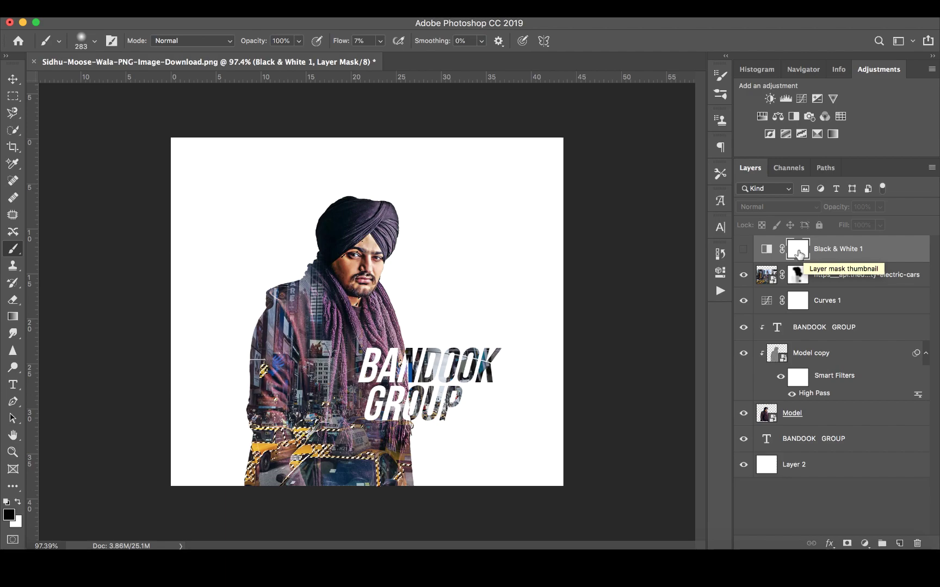
- Black out the taxi selection on the Black & White 1 mask so the yellow cabs keep their colour
key(alt+BackSpace)
key(Return)
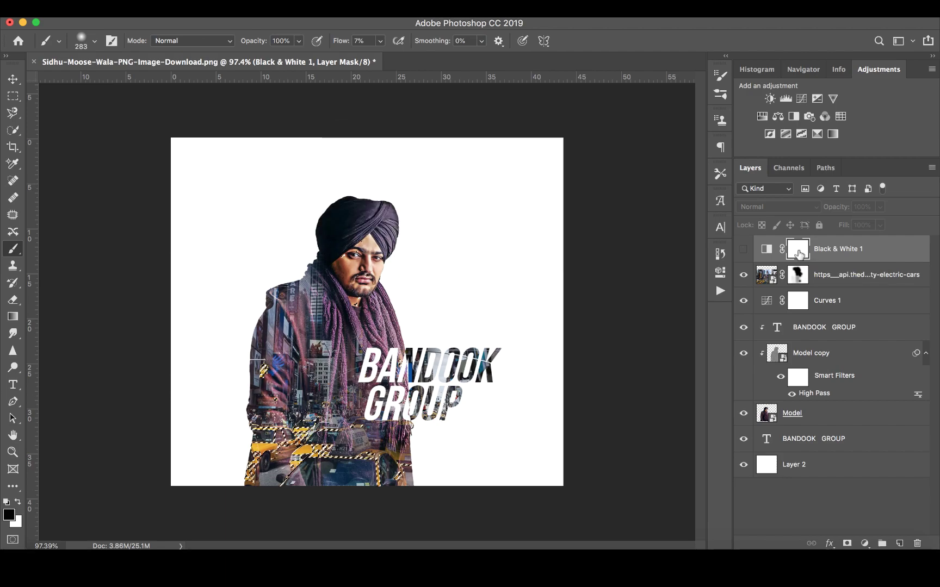
click(743, 248)
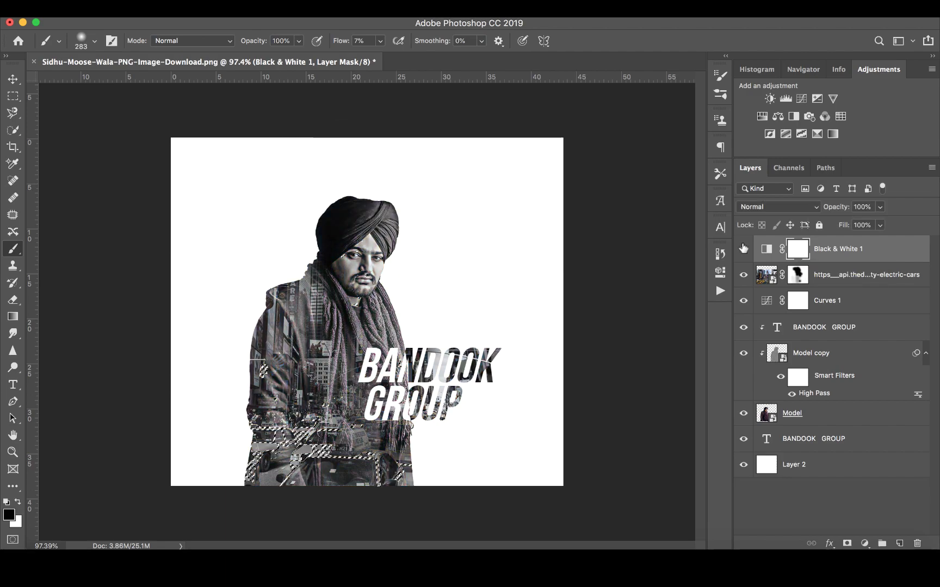
key(alt+BackSpace)
key(ctrl+d)
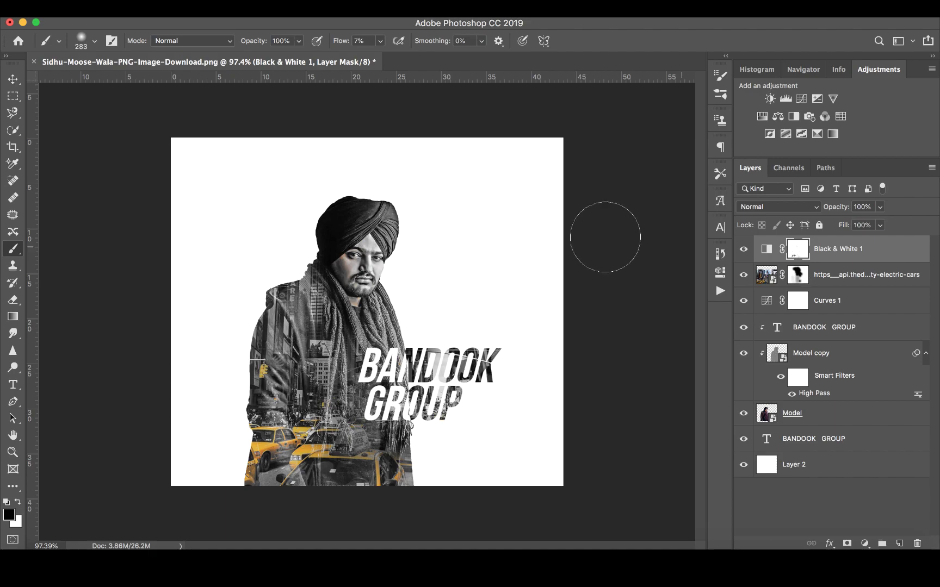
key(x)
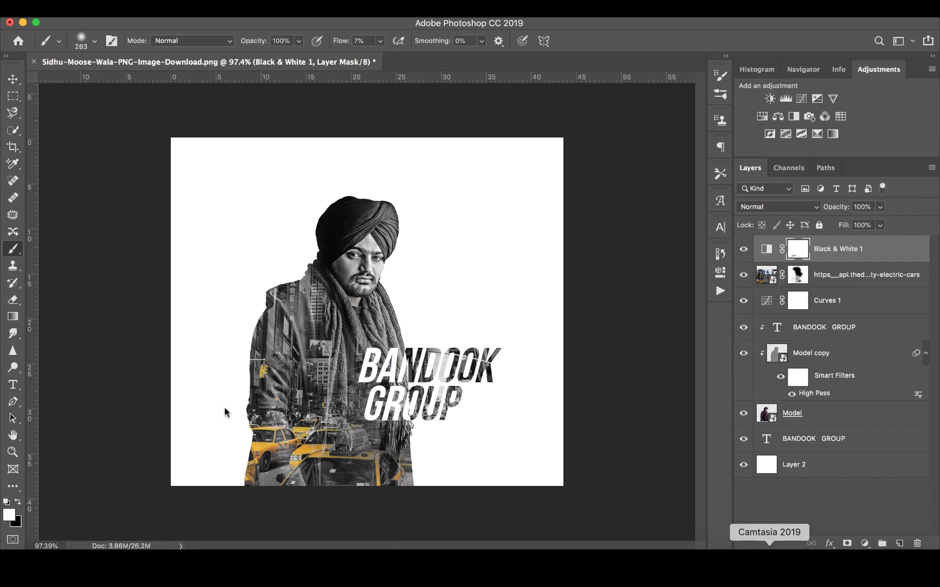
- Place the lens flare image from Downloads over the text and blend it in Screen mode
click(845, 560)
drag(365, 150, 398, 456)
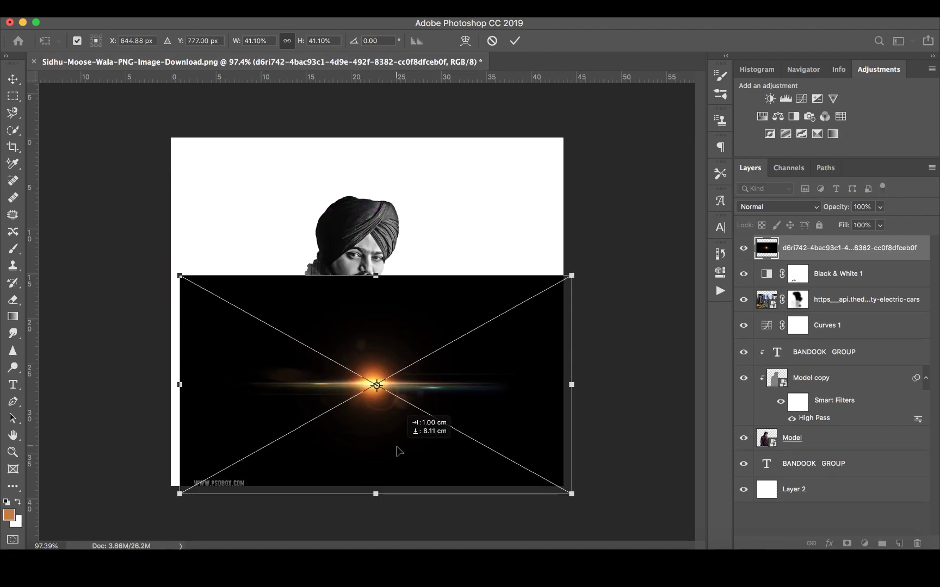
click(515, 41)
click(783, 210)
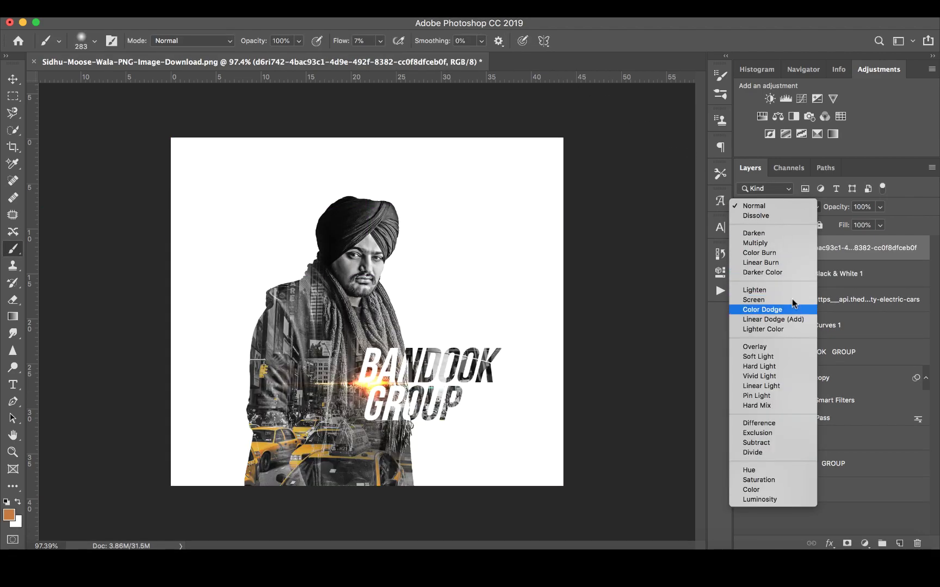
click(792, 301)
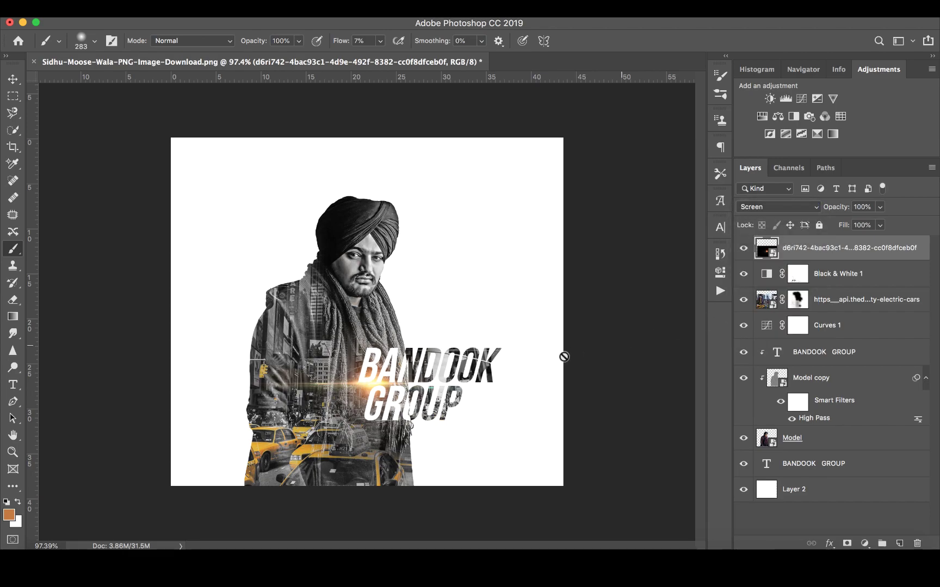
- Scale the flare up to about 45.48% and nudge it into position over the text
key(v)
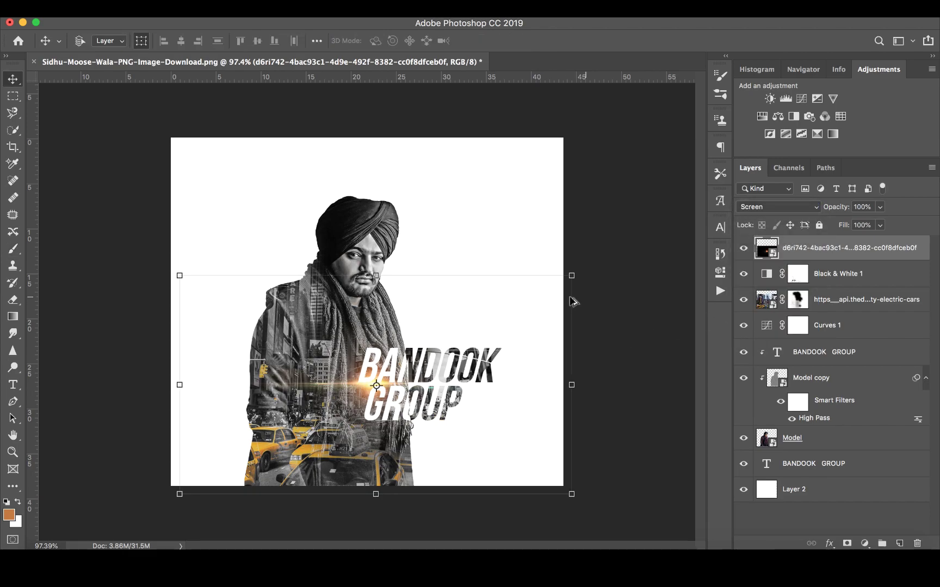
drag(571, 276, 592, 263)
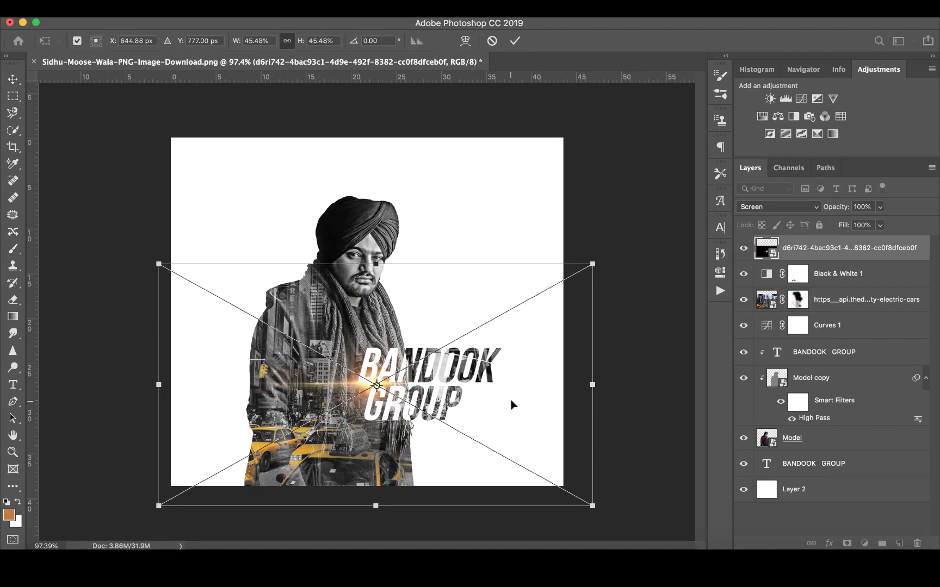
drag(511, 405, 511, 411)
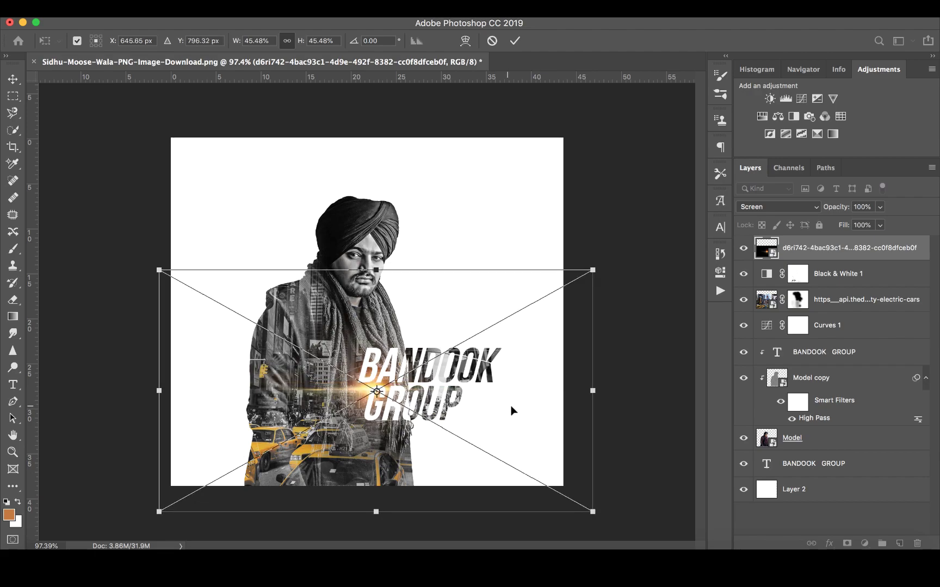
key(Up)
key(Up)
key(Up)
key(Up)
key(Up)
key(Up)
key(Up)
key(Up)
key(Up)
key(Up)
key(Up)
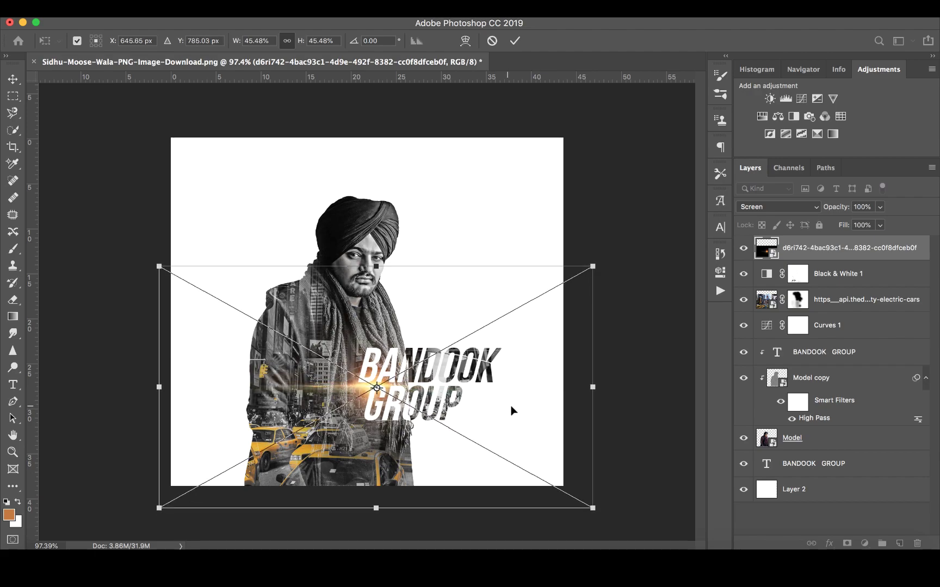
key(Up)
key(Up)
key(Up)
key(Up)
- Commit the flare transform and choose the 392 px Kyle's Spatter brush
key(Return)
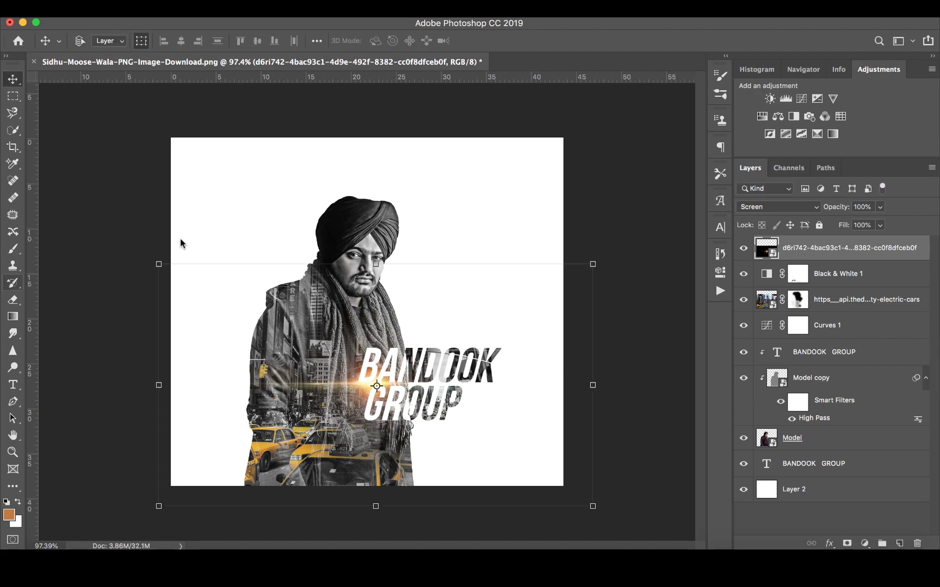
click(7, 237)
click(94, 41)
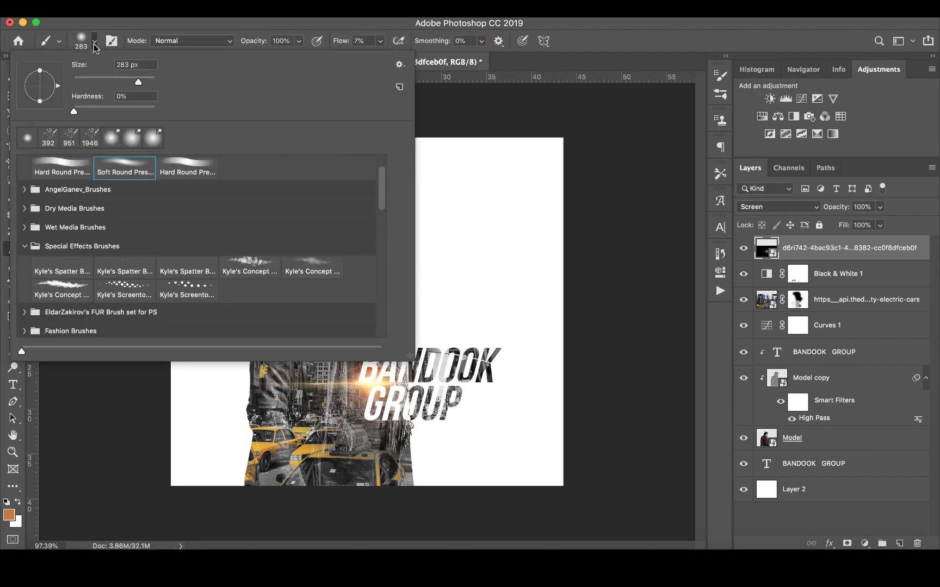
click(47, 139)
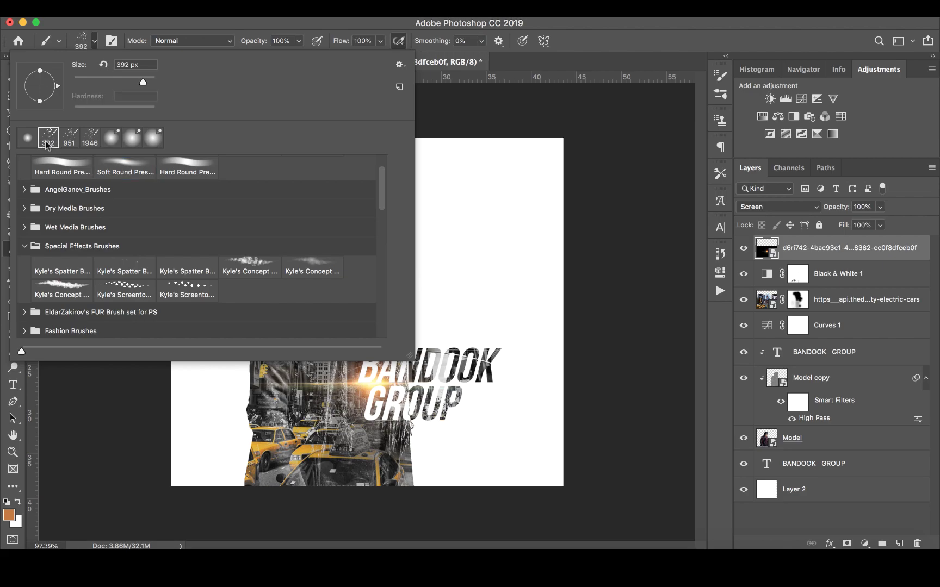
click(128, 22)
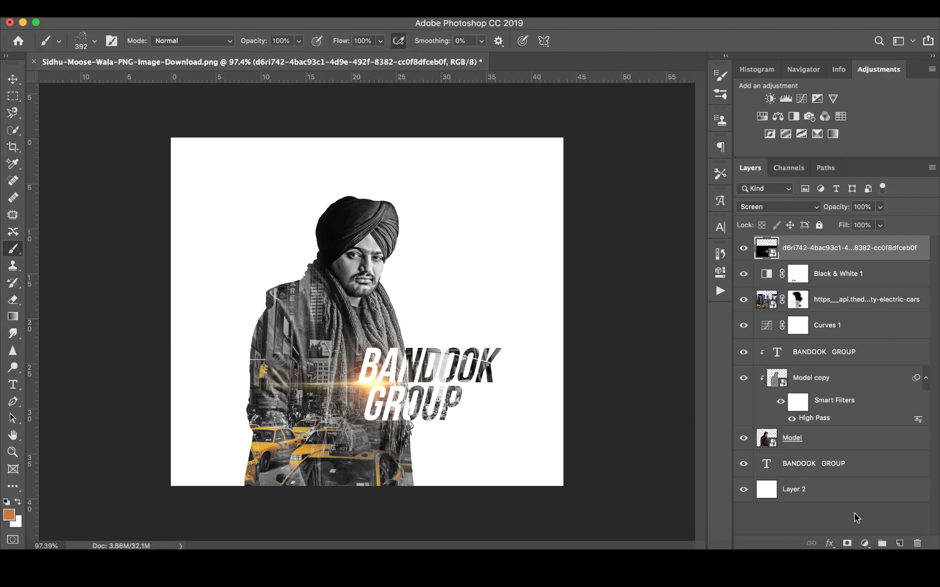
- Create a new layer below Model and dab splatter around the head, BANDOOK text and figure
click(899, 543)
drag(830, 247, 829, 457)
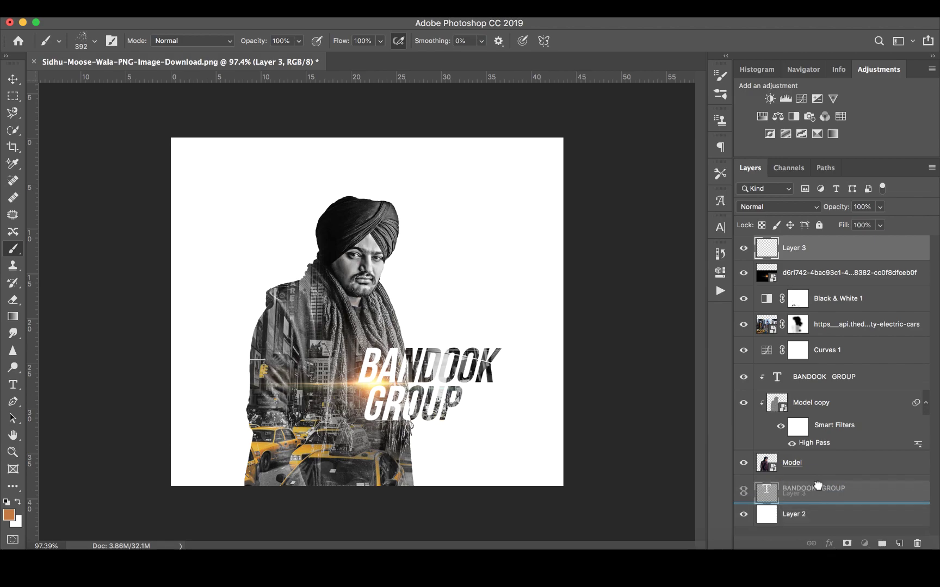
click(267, 251)
click(313, 158)
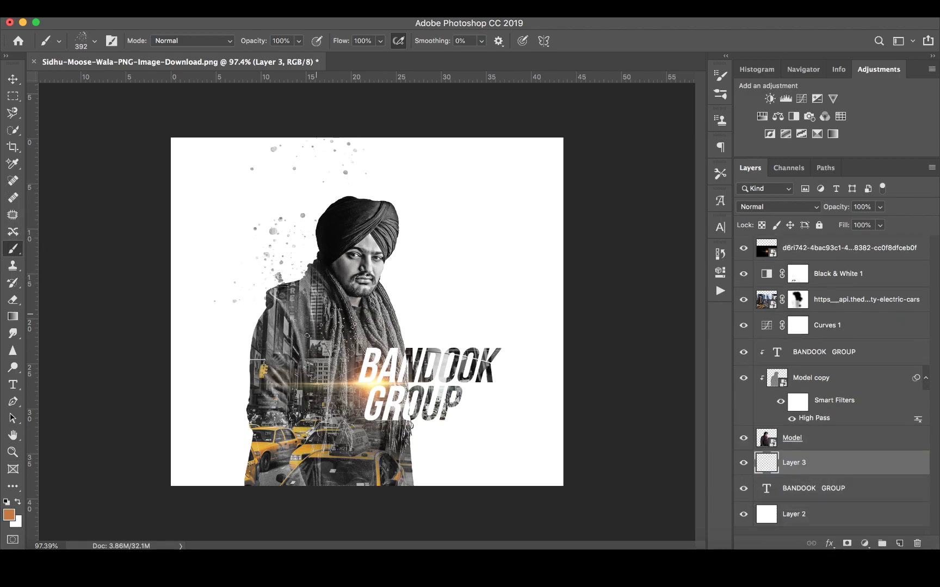
click(430, 381)
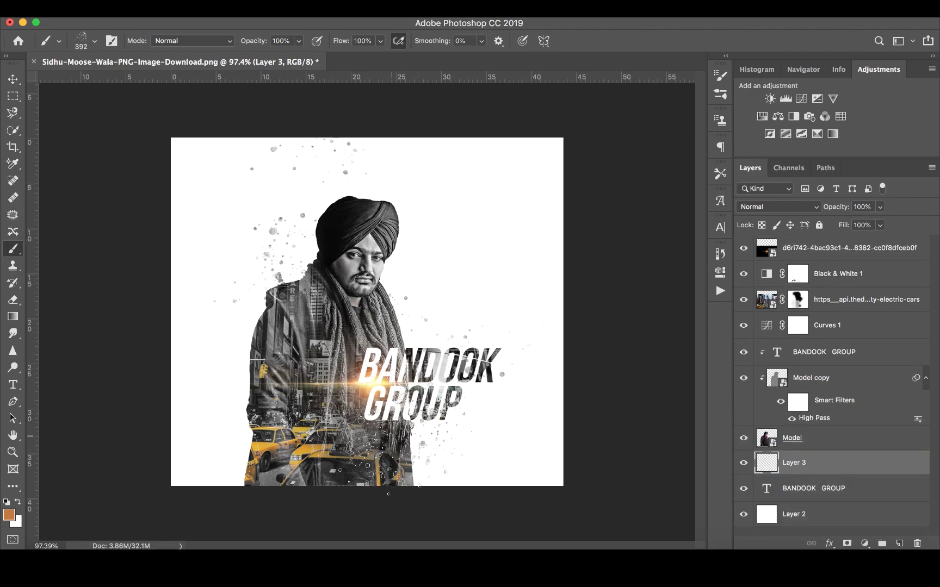
click(263, 383)
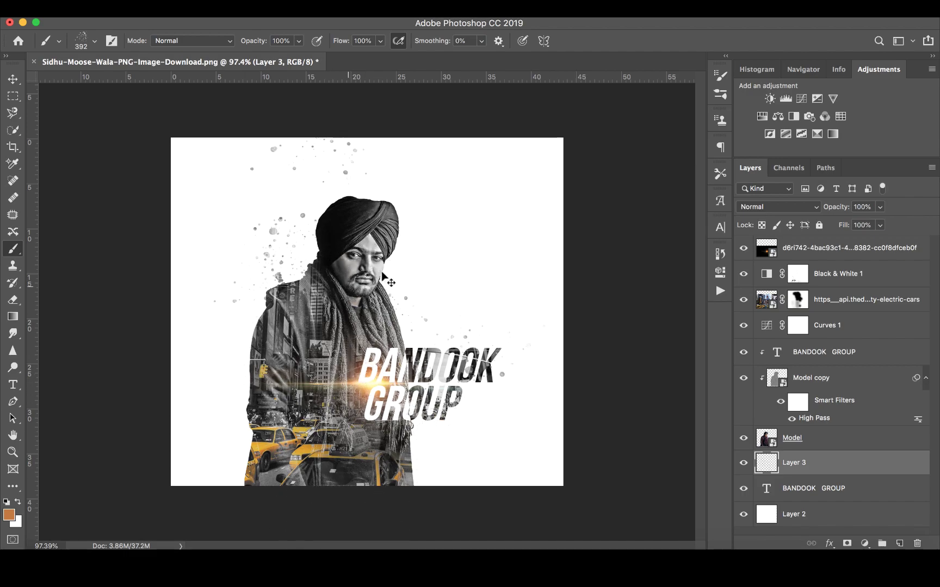
key(ctrl+z)
key(ctrl+z)
key(ctrl+z)
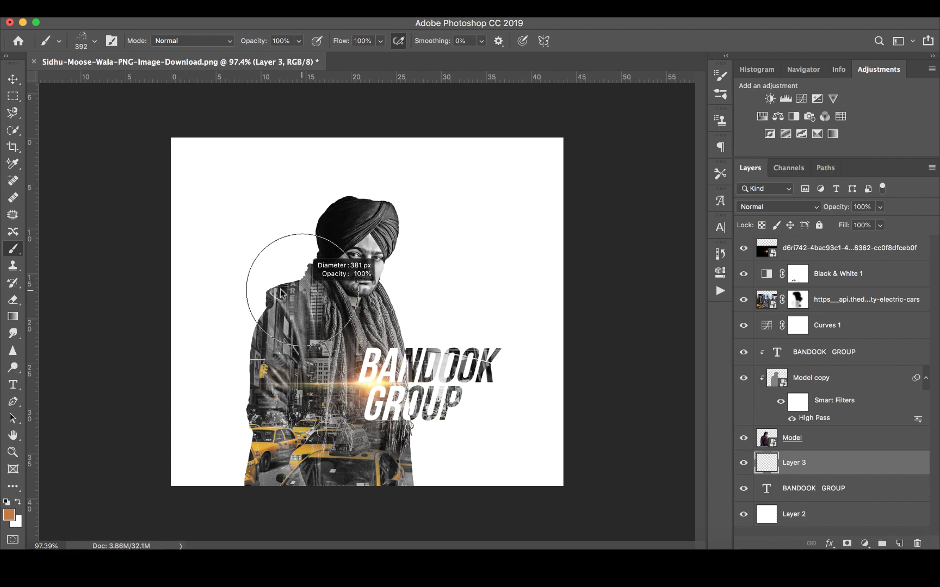
- At 226 px, dab splatter by the turban, left shoulder and scarf, undoing unwanted dabs
drag(281, 294, 254, 288)
click(286, 258)
click(264, 280)
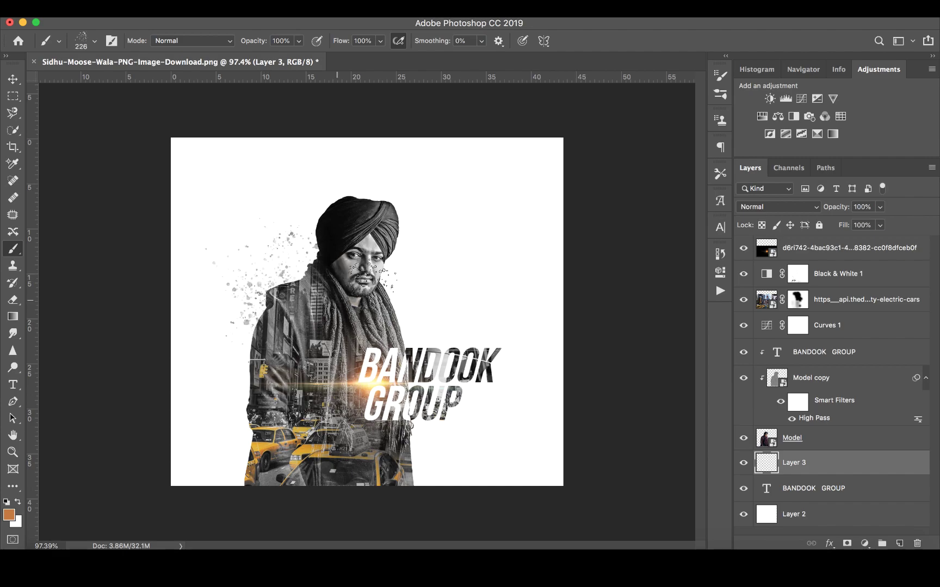
click(468, 421)
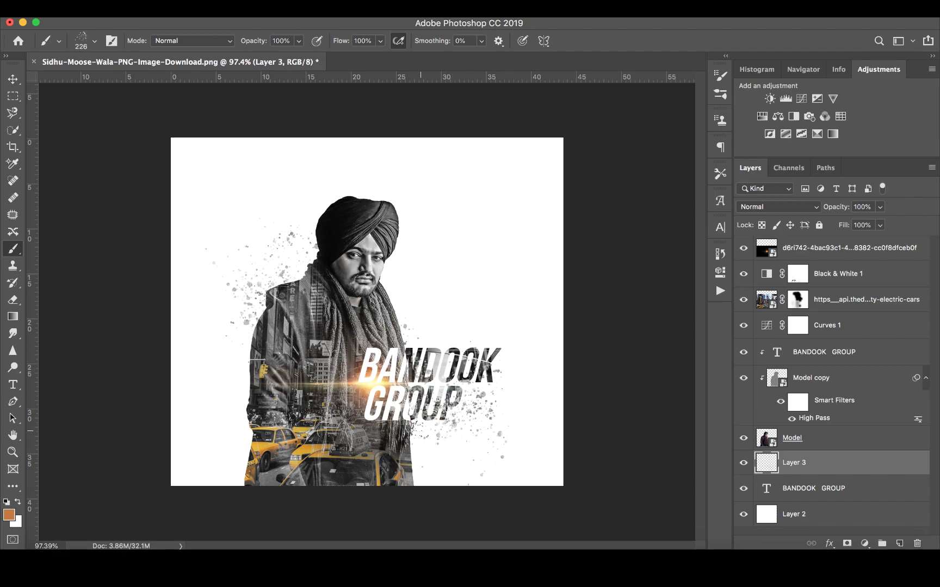
key(ctrl+z)
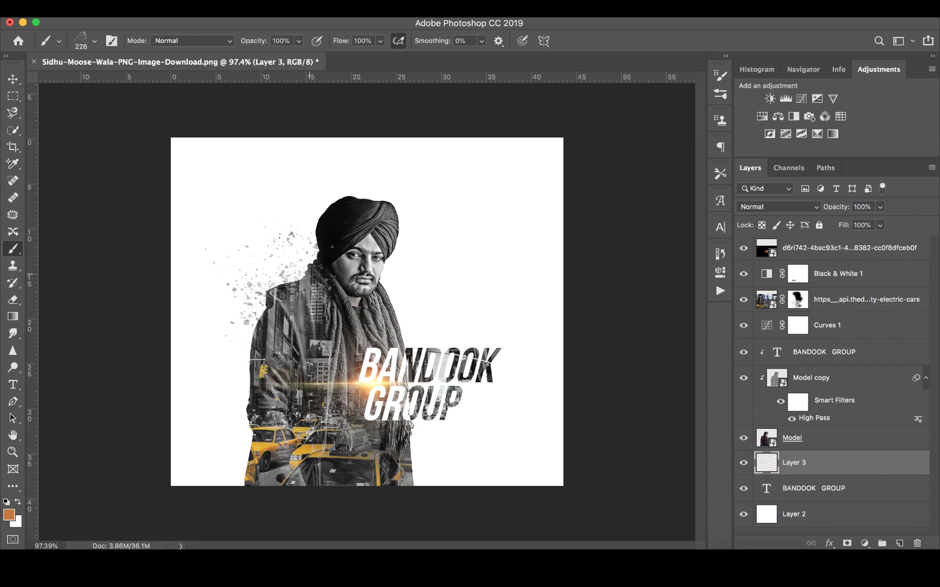
drag(394, 307, 435, 432)
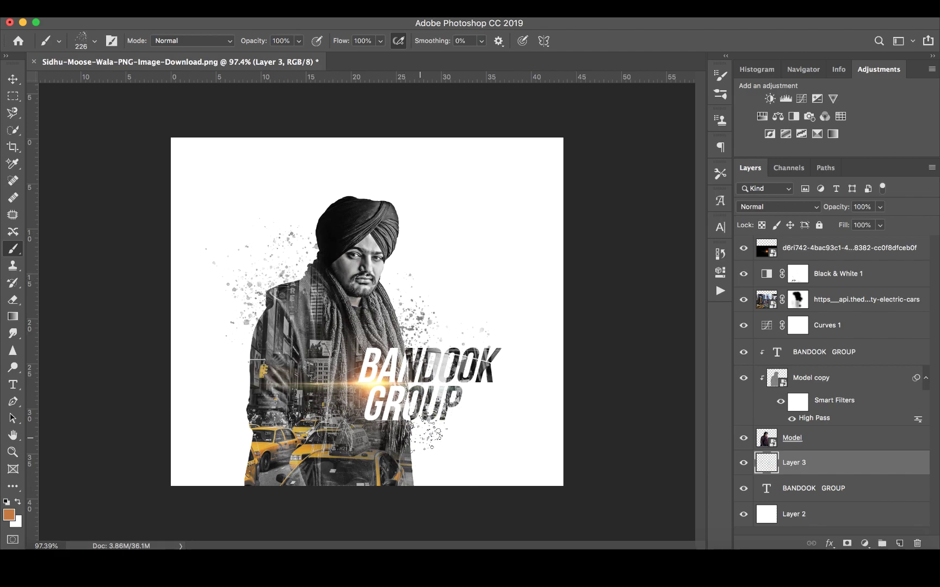
key(ctrl+z)
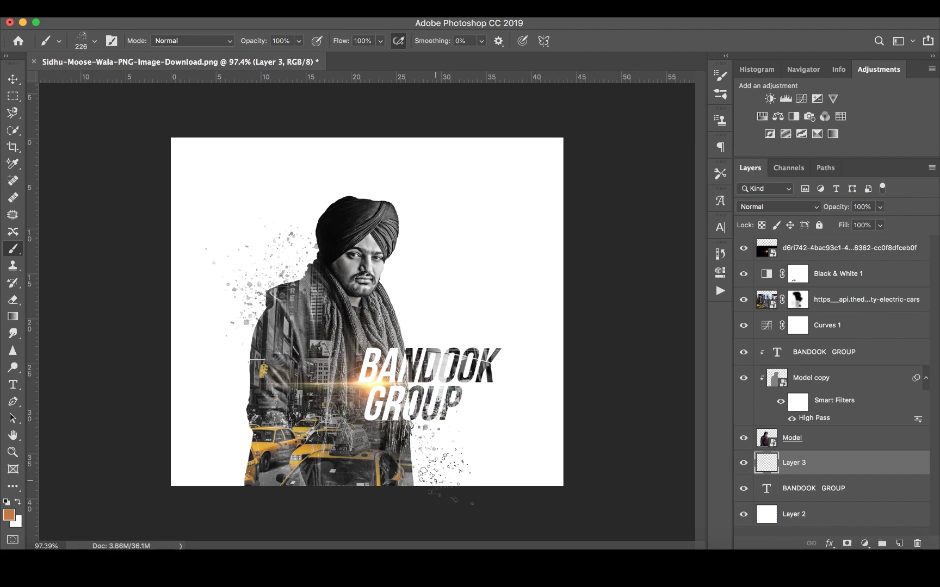
drag(413, 298, 395, 385)
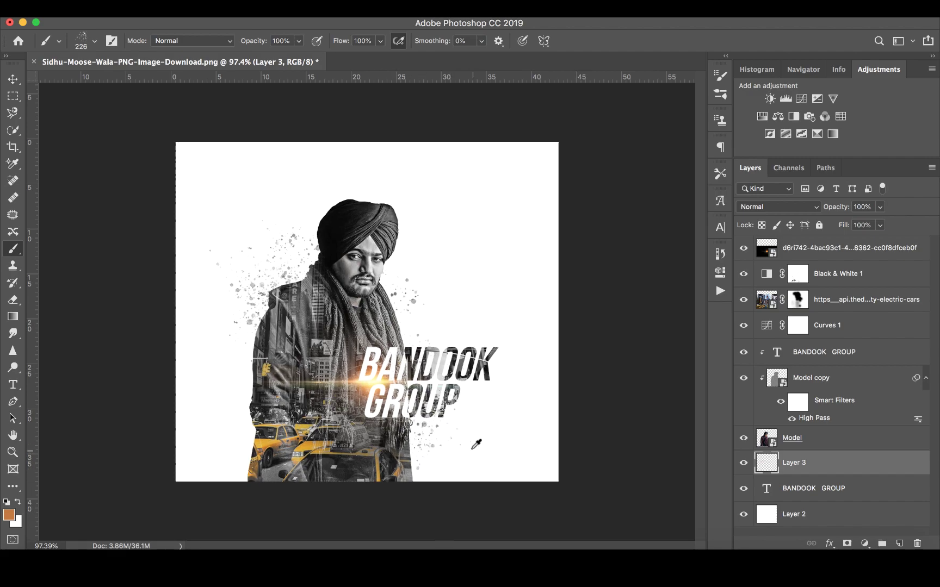
- Select the lens flare layer at the top of the stack and open the Downloads folder
scroll(476, 446, down, 5)
scroll(476, 447, up, 8)
scroll(476, 444, down, 4)
scroll(476, 444, up, 2)
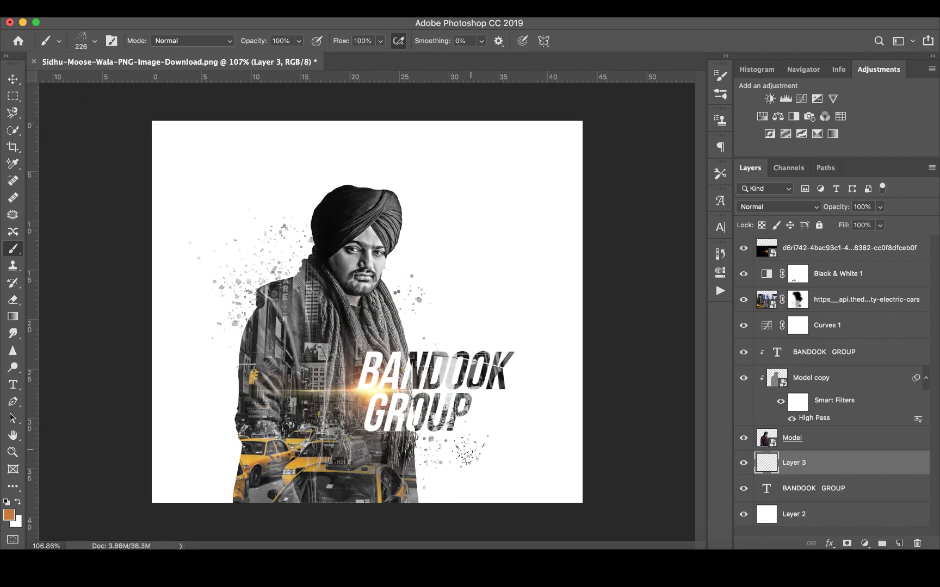
click(902, 261)
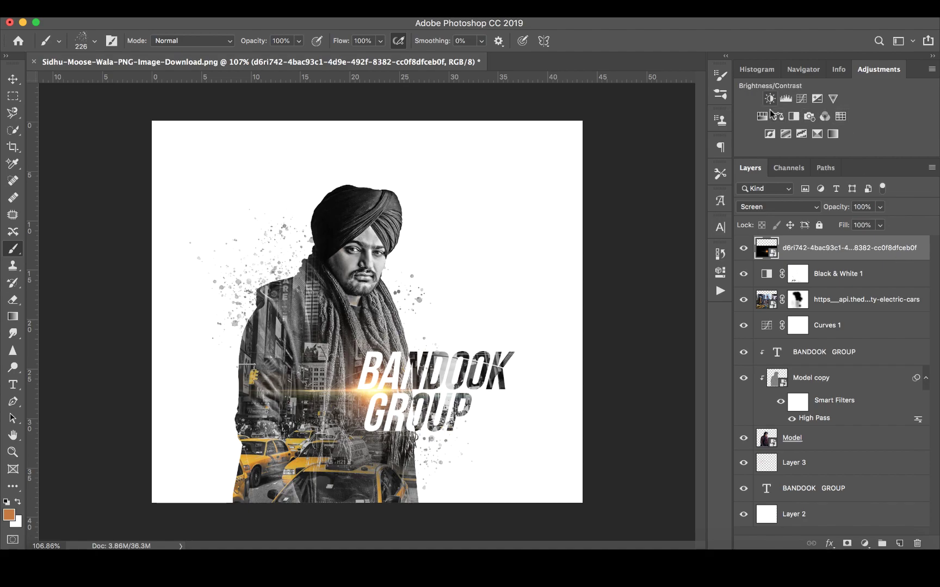
click(840, 563)
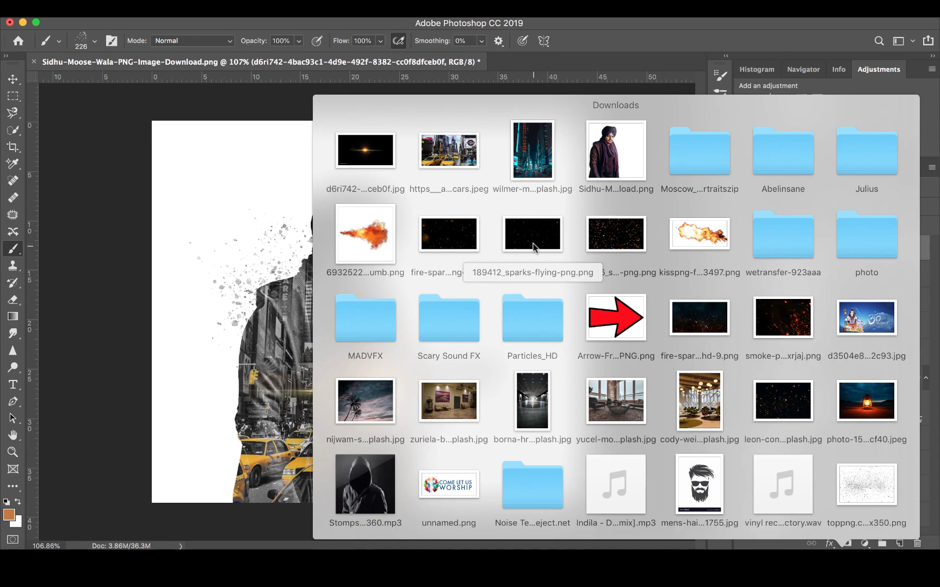
- Preview and place the sparks image, shifted lower over the figure
key(space)
drag(533, 248, 371, 396)
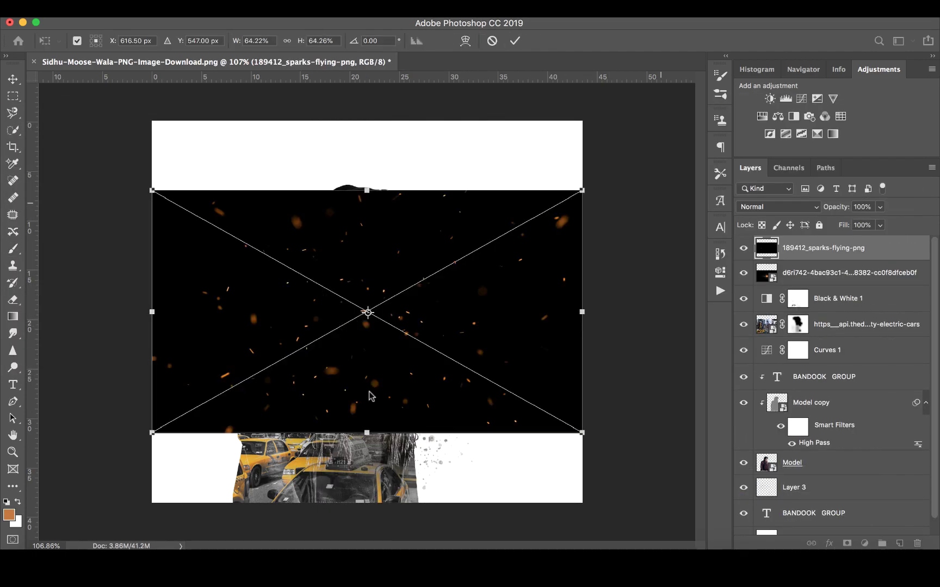
drag(399, 326, 408, 348)
click(515, 41)
key(b)
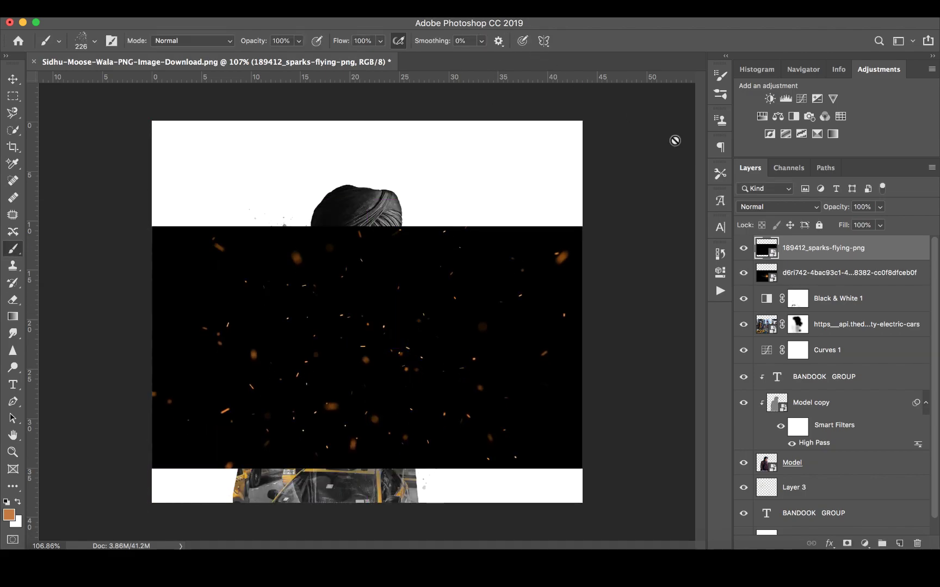
- Set the sparks layer to Screen blend mode so only the embers show
click(795, 216)
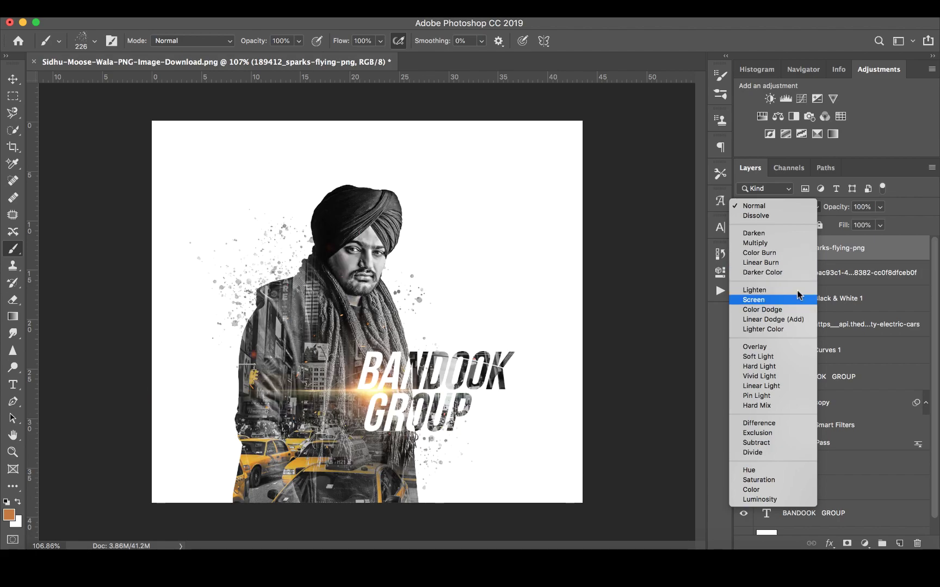
click(799, 301)
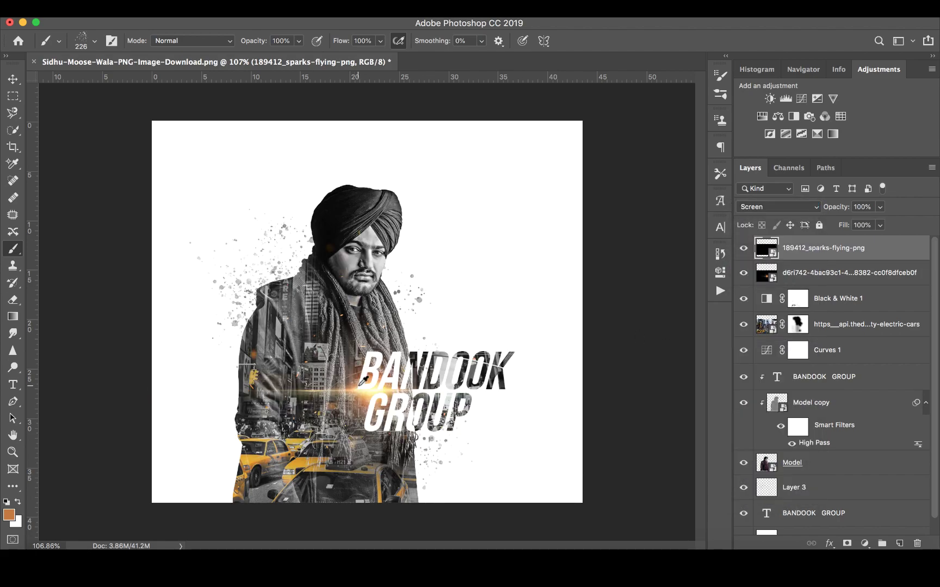
scroll(363, 381, up, 4)
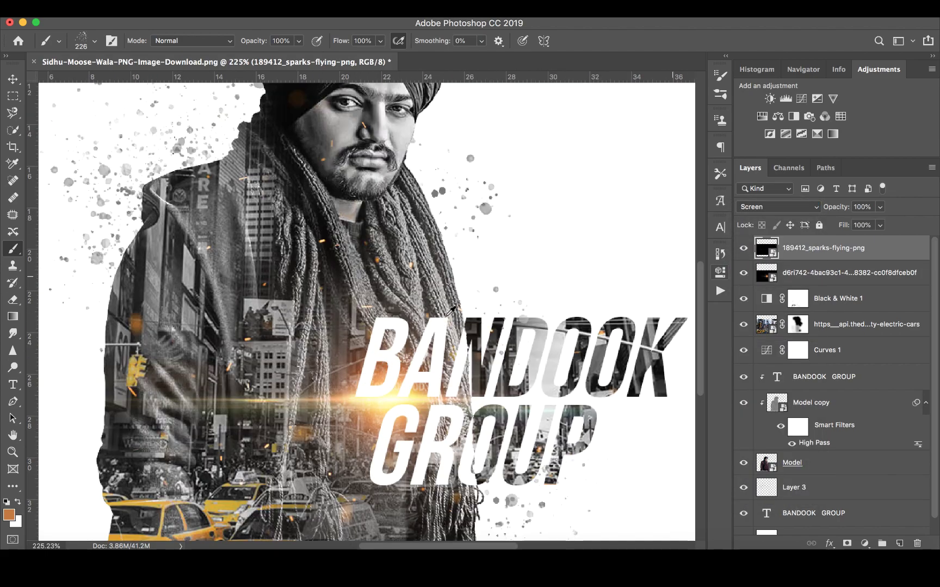
scroll(451, 310, down, 3)
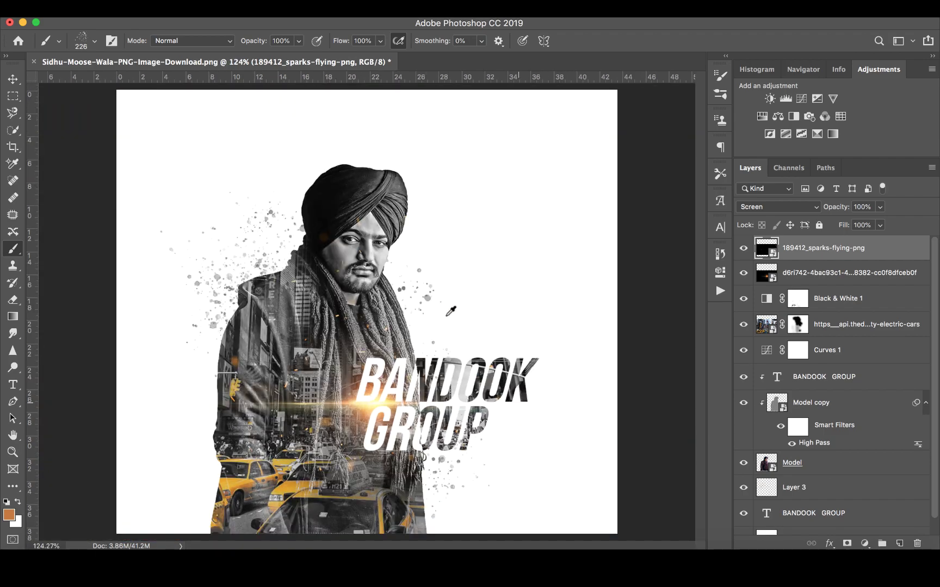
- Mask the sparks layer and paint black over the man's face to hide those embers
click(847, 544)
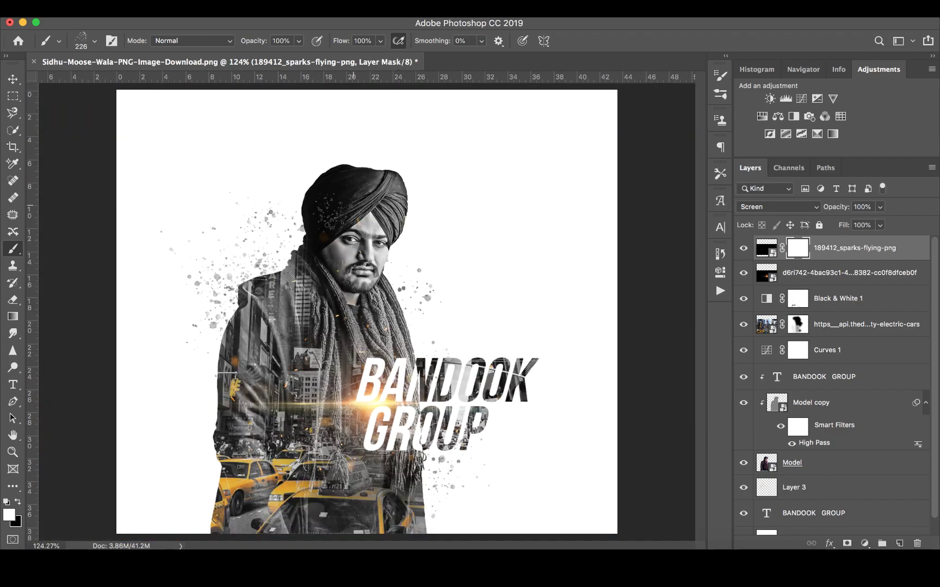
key(x)
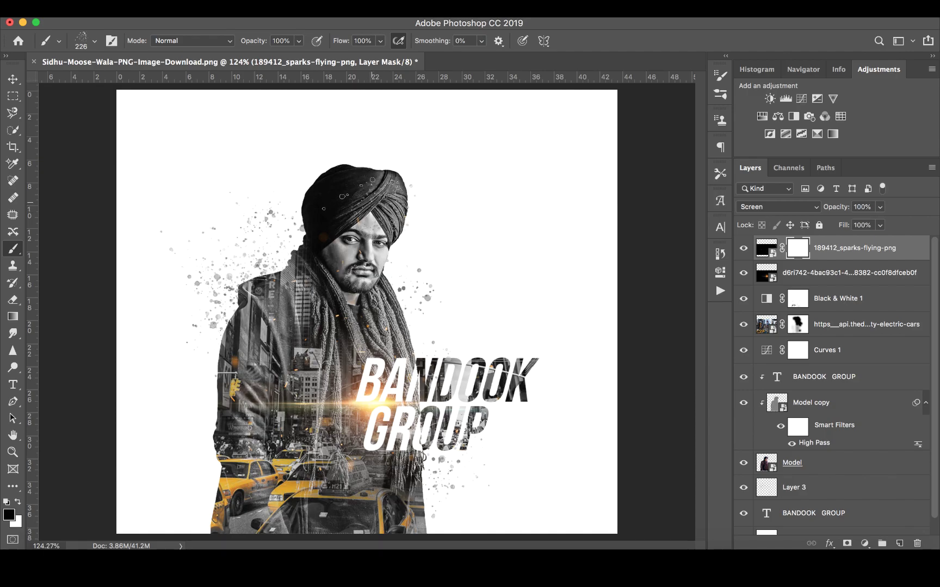
click(401, 256)
scroll(470, 226, down, 5)
scroll(470, 227, up, 8)
scroll(471, 229, down, 2)
scroll(470, 228, down, 5)
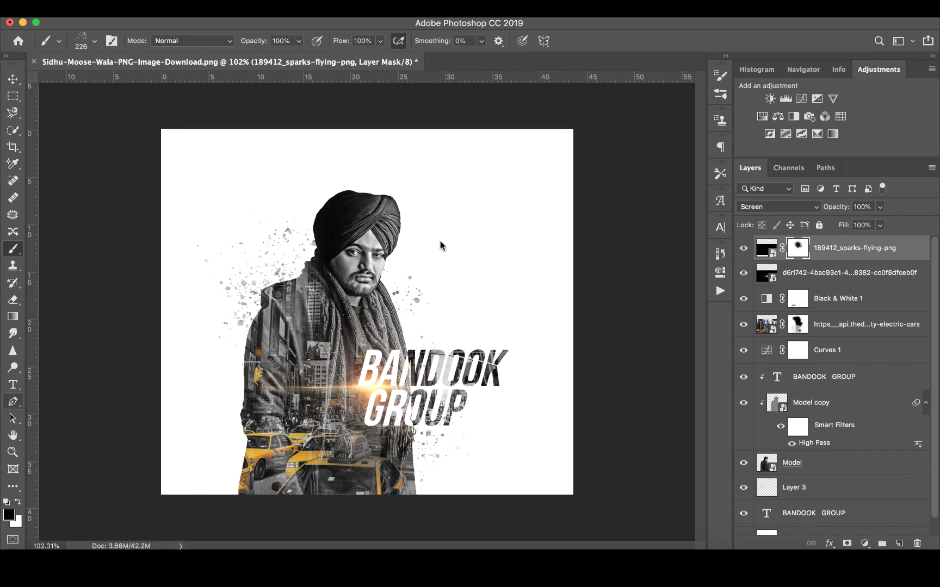
- Add a 'LOGO' text line at 40.52 pt near the top-right corner
click(14, 385)
click(516, 159)
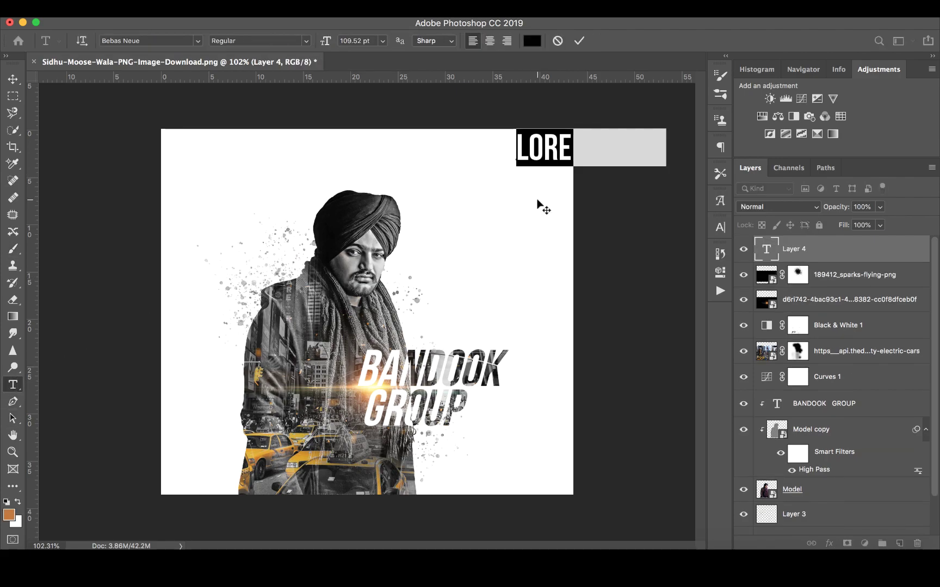
text(LOGO)
key(super+a)
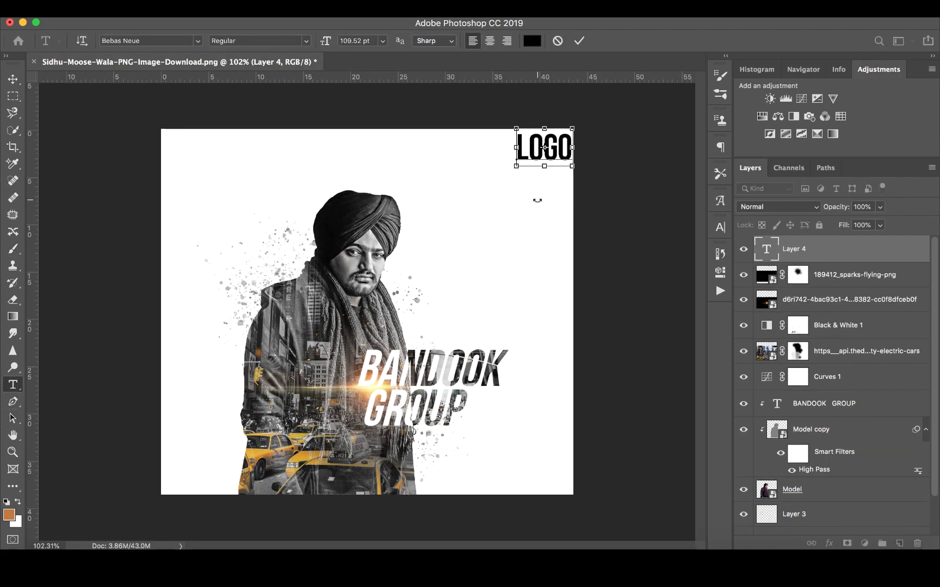
drag(336, 48, 287, 50)
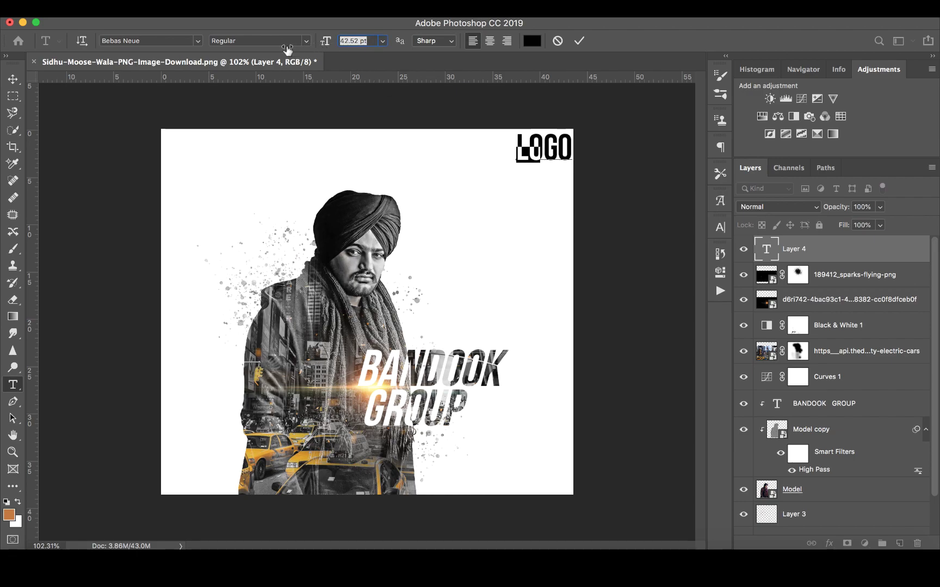
drag(542, 170, 546, 171)
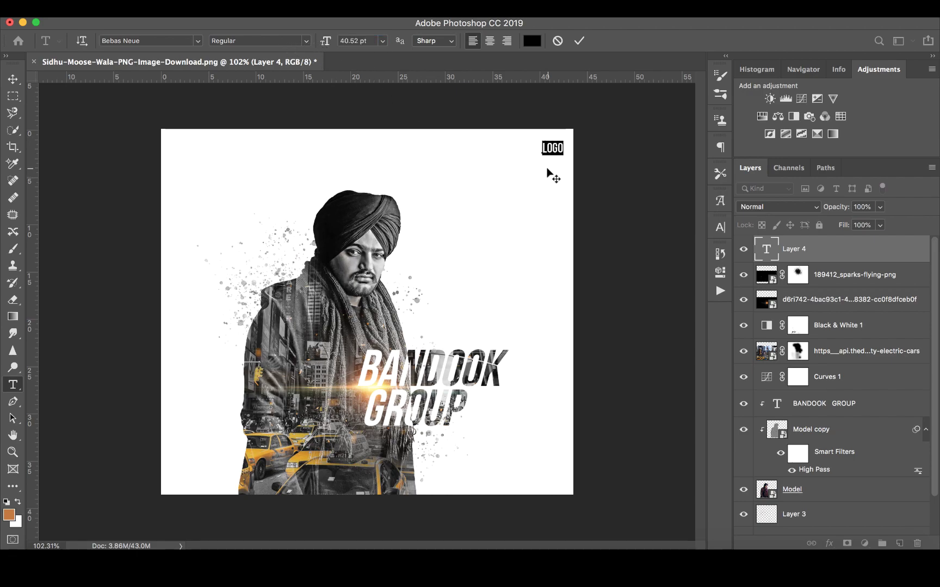
- Add a 'NAMINGS' text line right-aligned beneath LOGO
click(493, 196)
text(NAMI)
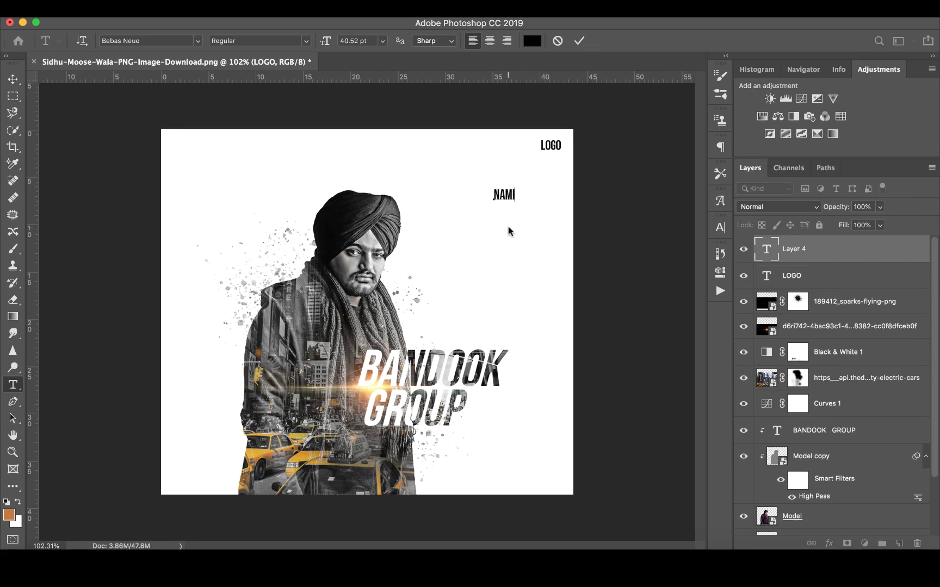
text(NGS)
drag(508, 227, 537, 210)
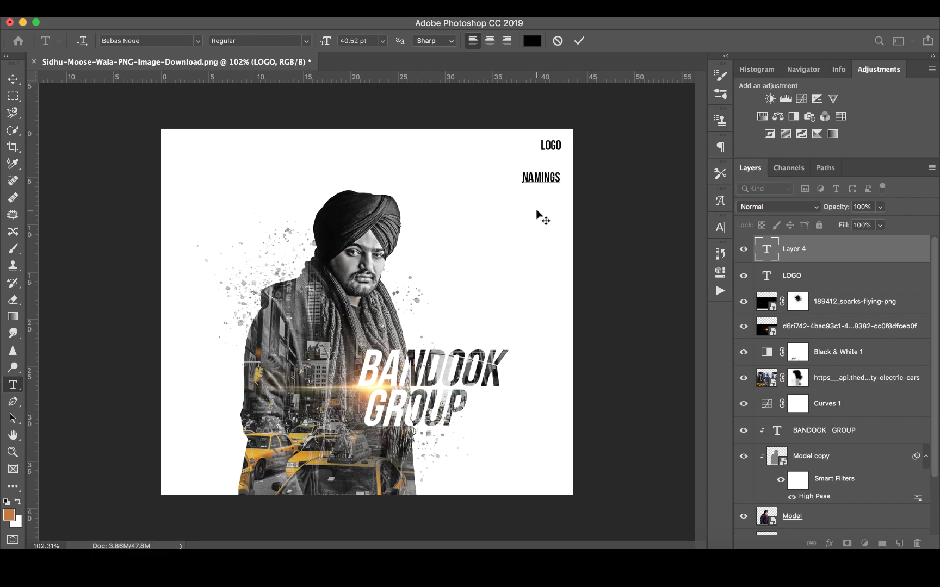
key(ctrl+Return)
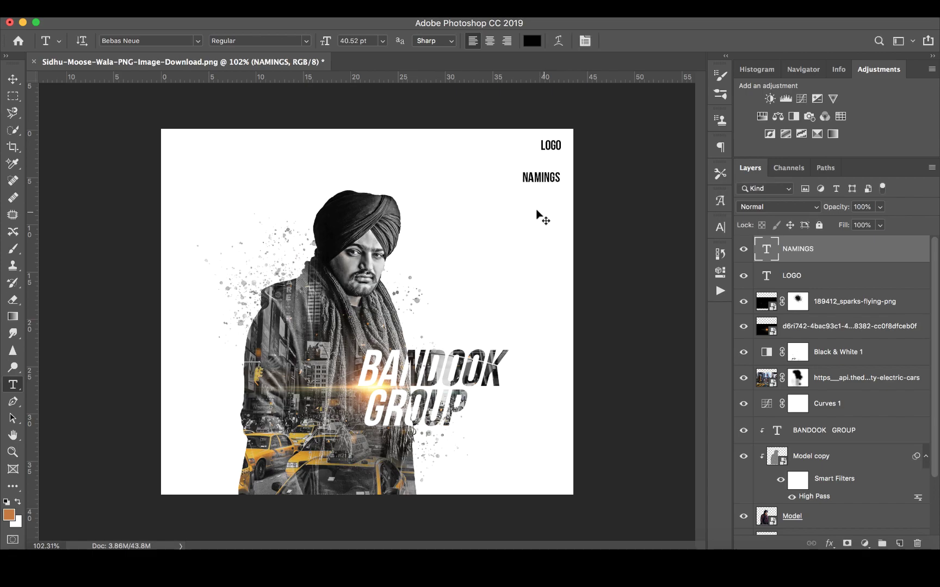
- Duplicate NAMINGS below the original and retype the copy as 'XXXXXX'
key(ctrl+j)
key(v)
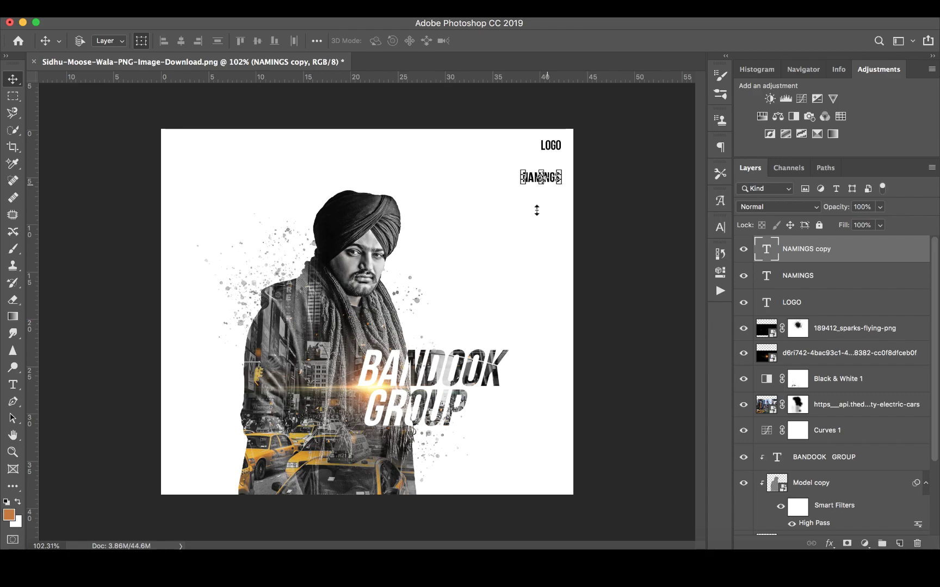
drag(556, 185, 548, 193)
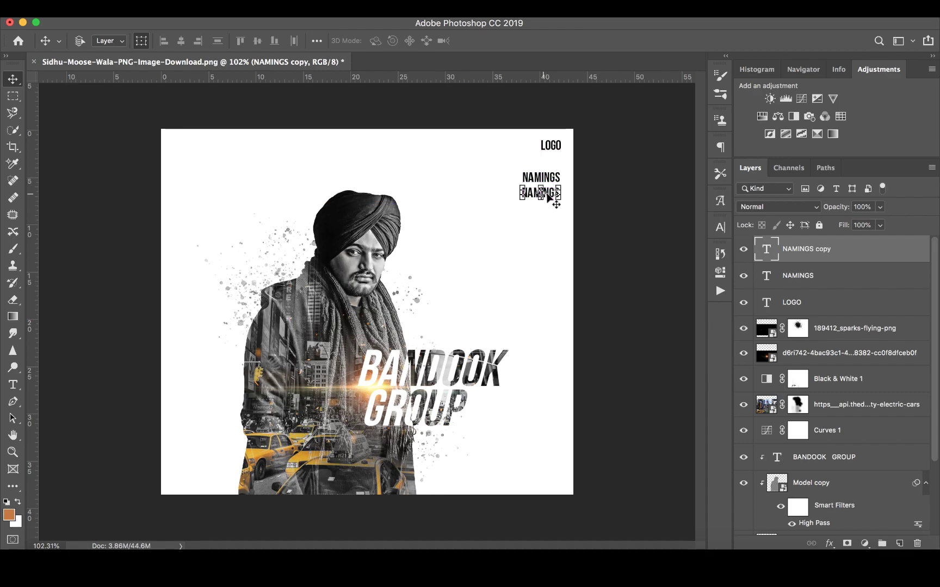
double_click(765, 249)
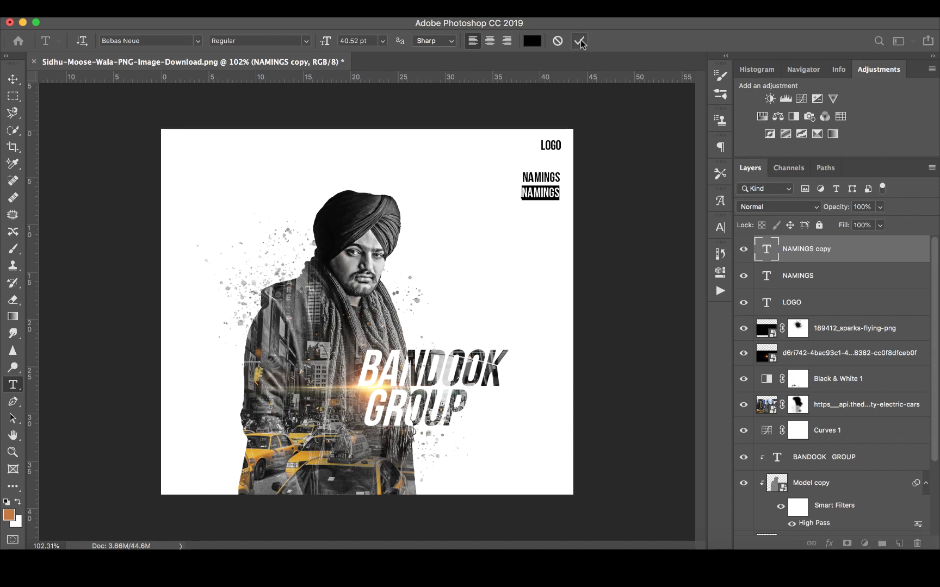
text(XXXXXXX)
key(BackSpace)
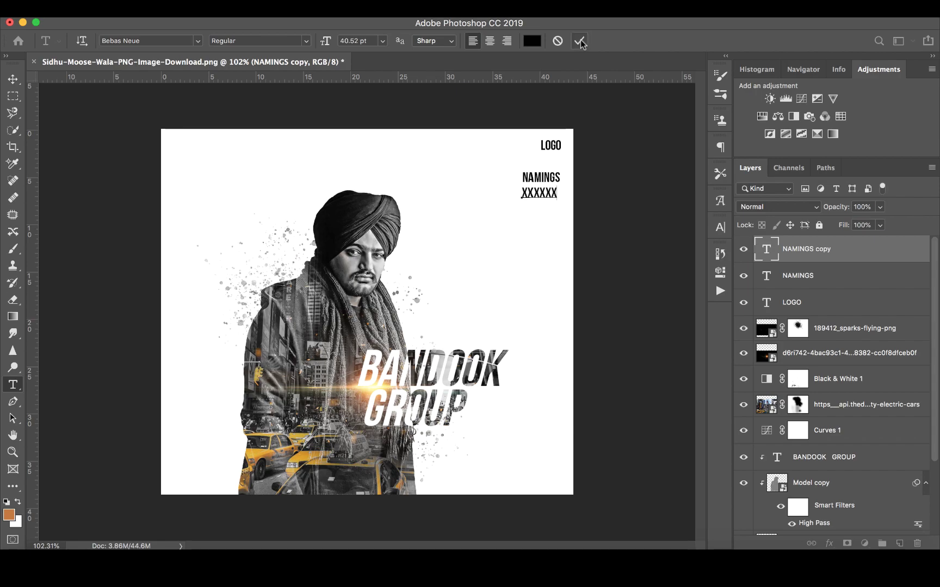
click(580, 42)
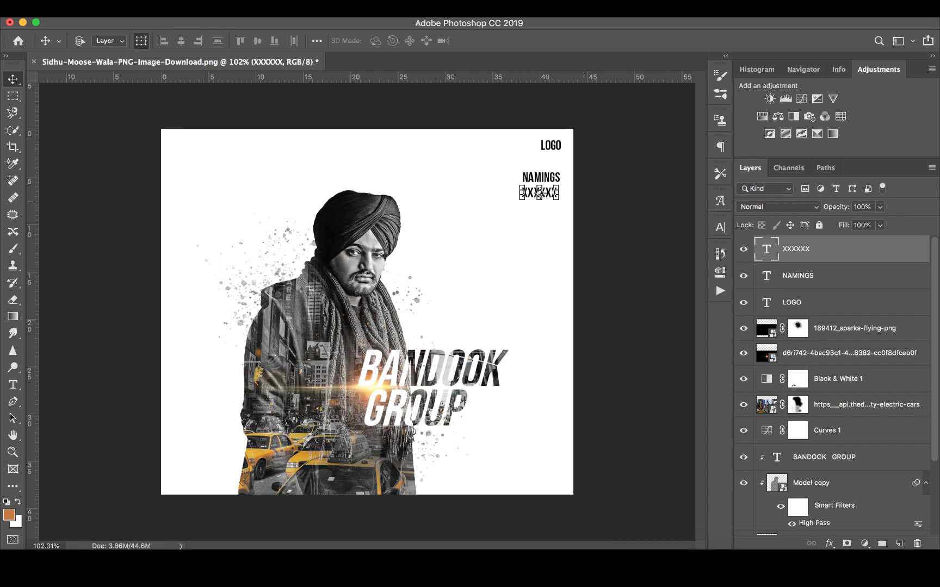
shift+click(873, 303)
- Delete the three small text layers and drag the Model photo higher on the poster
key(BackSpace)
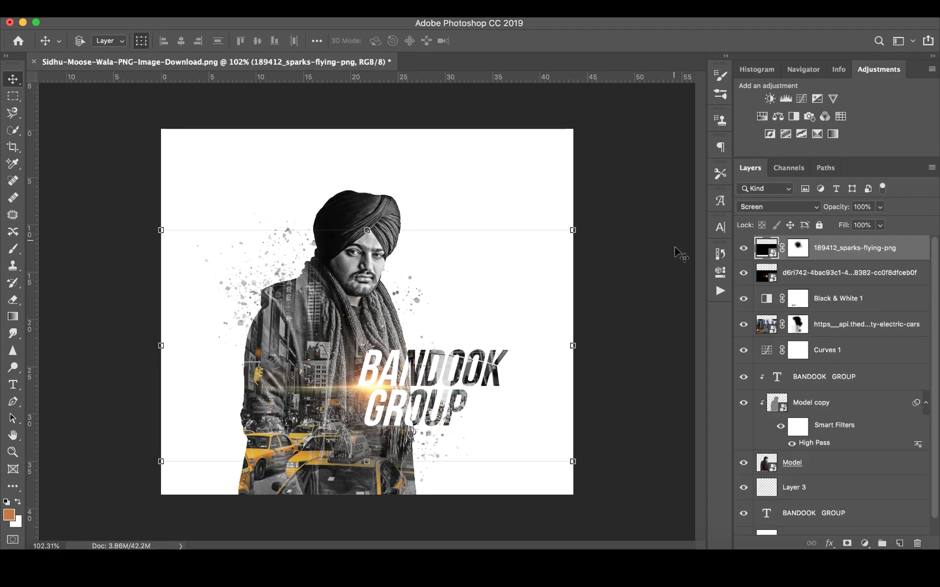
scroll(818, 467, down, 1)
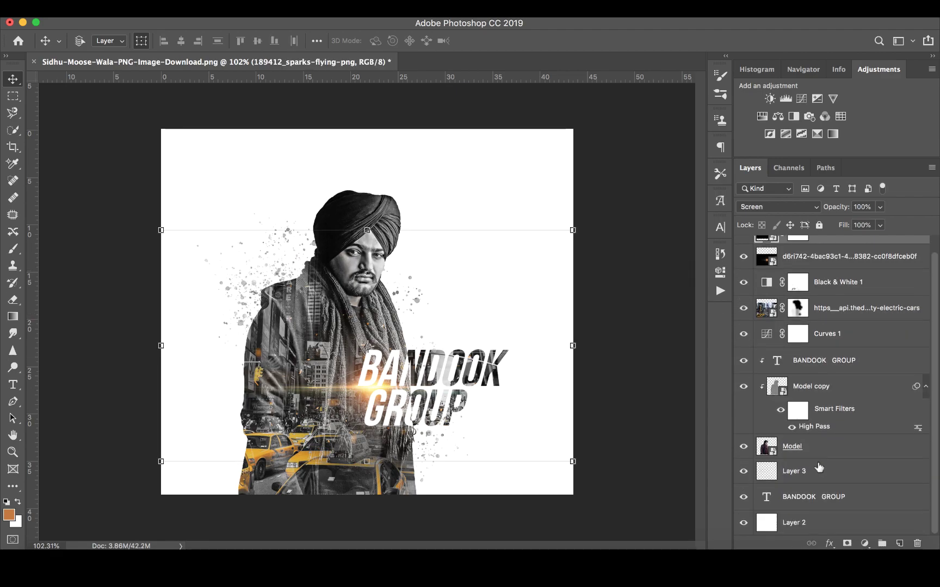
alt+click(743, 447)
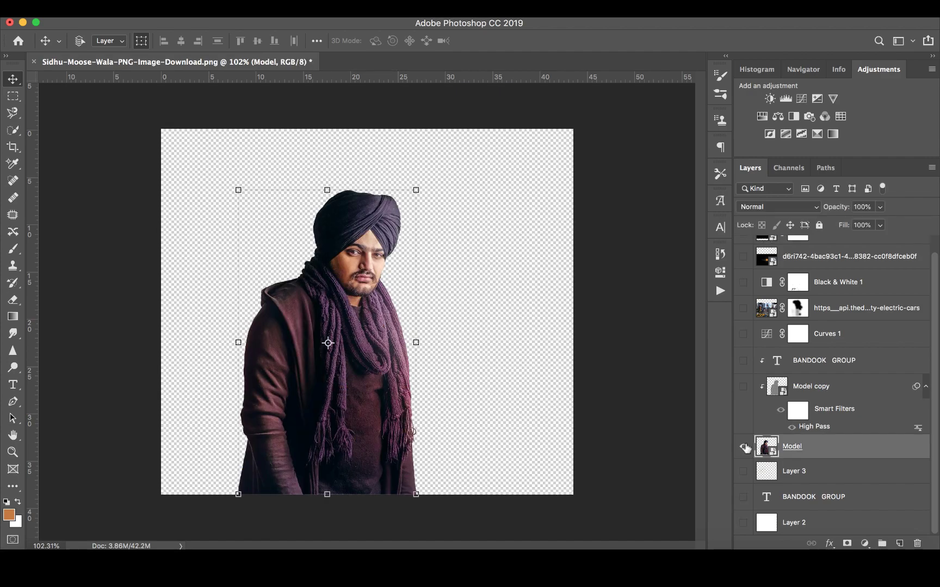
alt+click(743, 447)
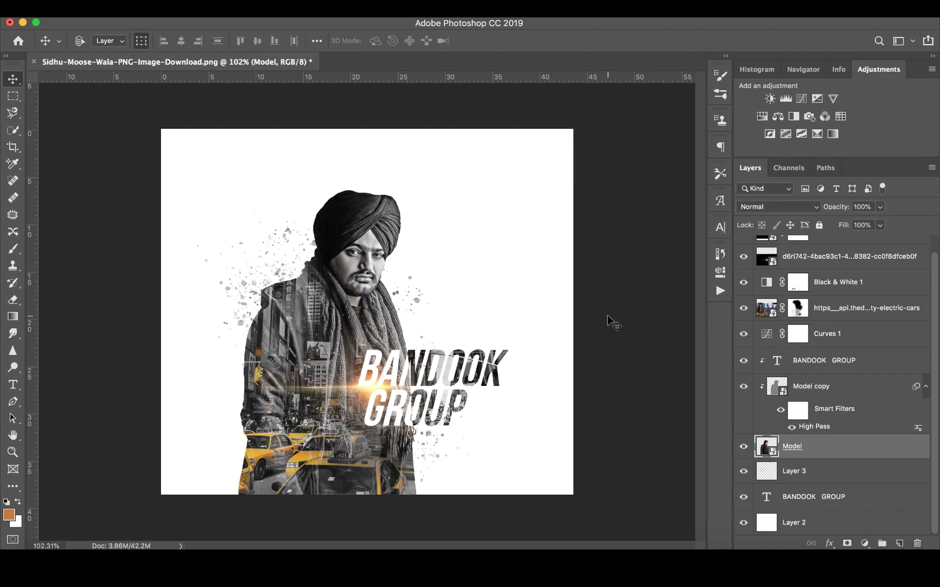
drag(606, 315, 618, 263)
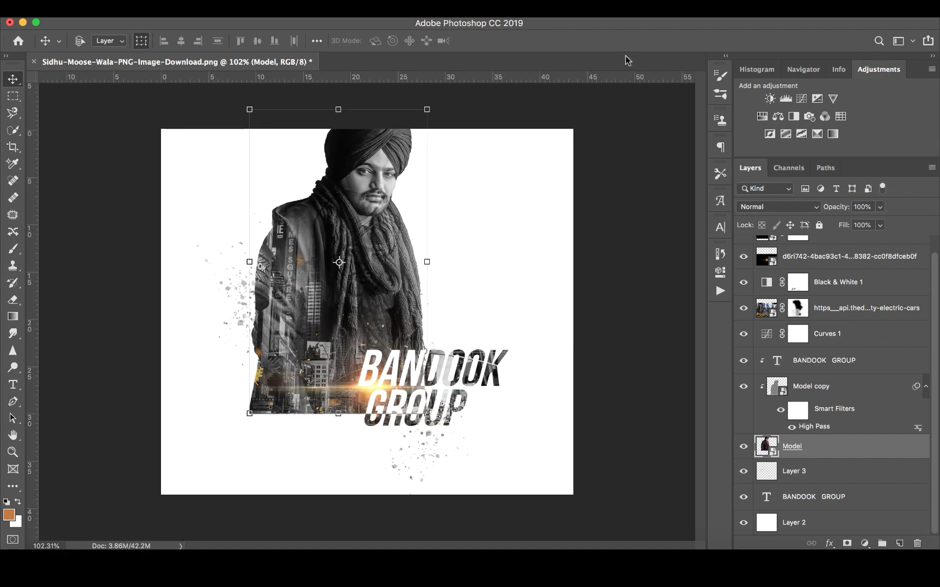